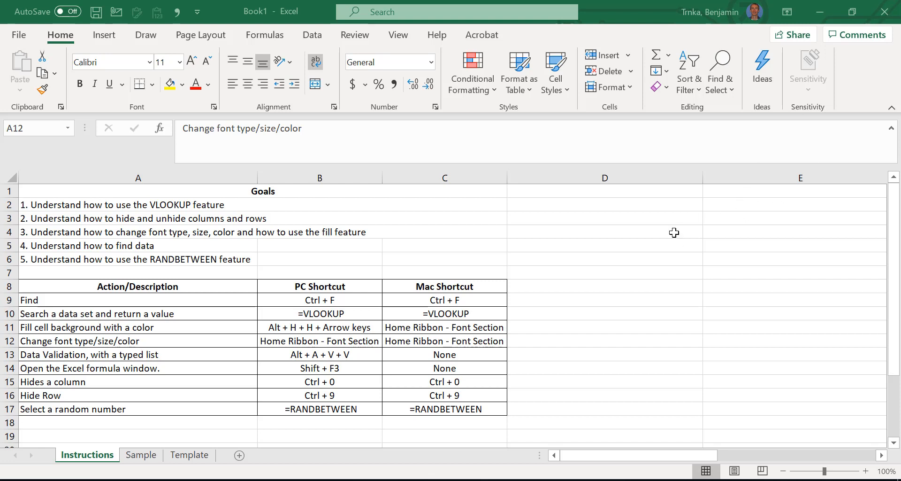
Look through the state and population data on the Sample sheet down to the last state, and return to cell A1.
left_click(656, 246)
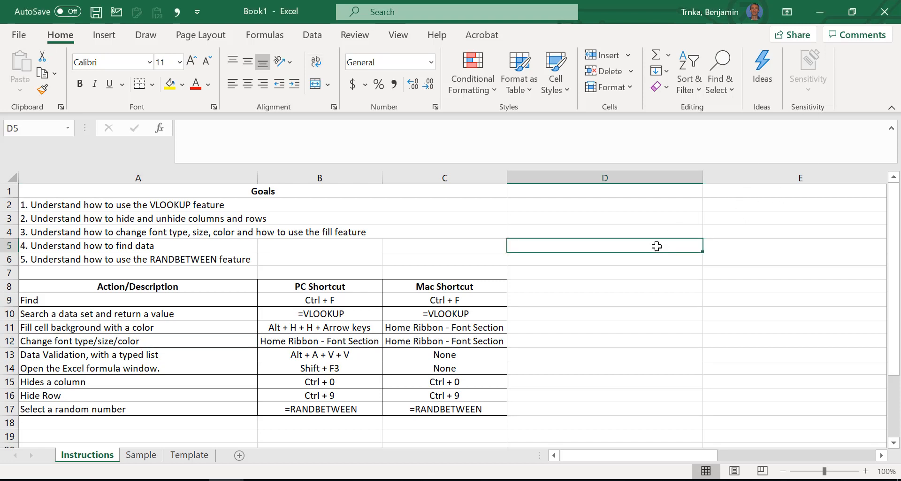
key("ctrl+Page_Down")
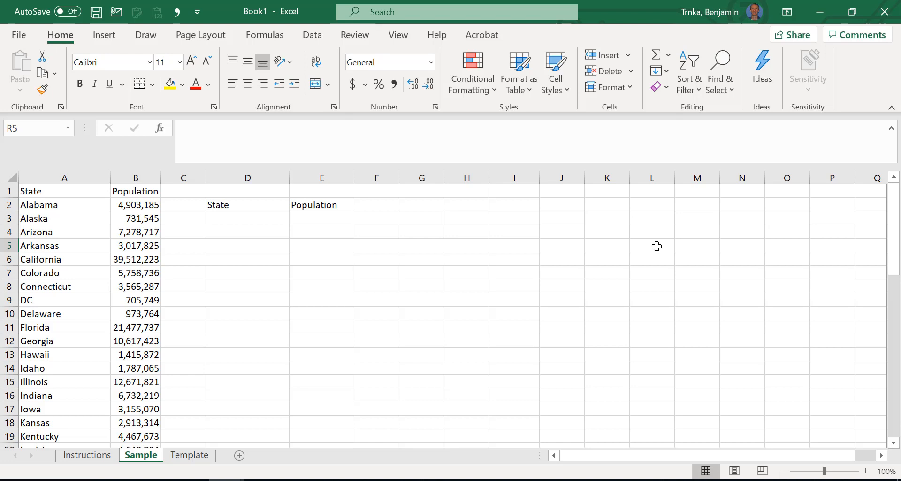
key("Left")
key("Left")
key("Left")
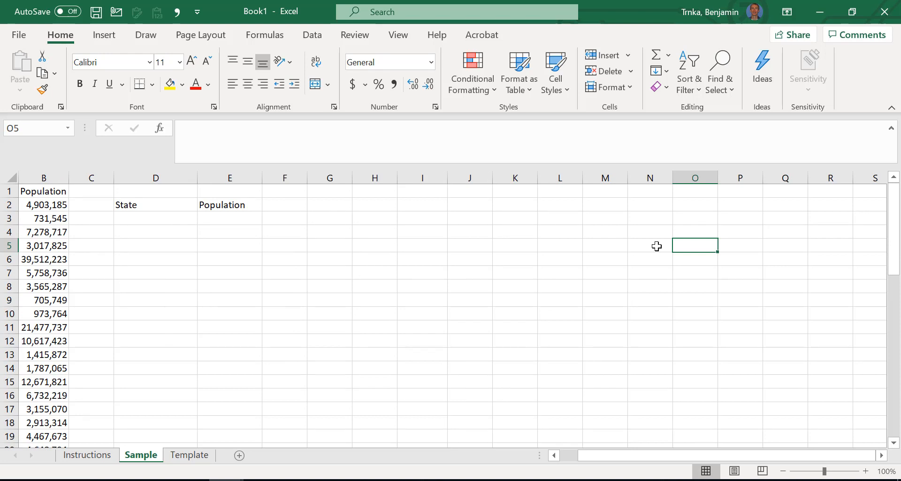
key("ctrl+Left")
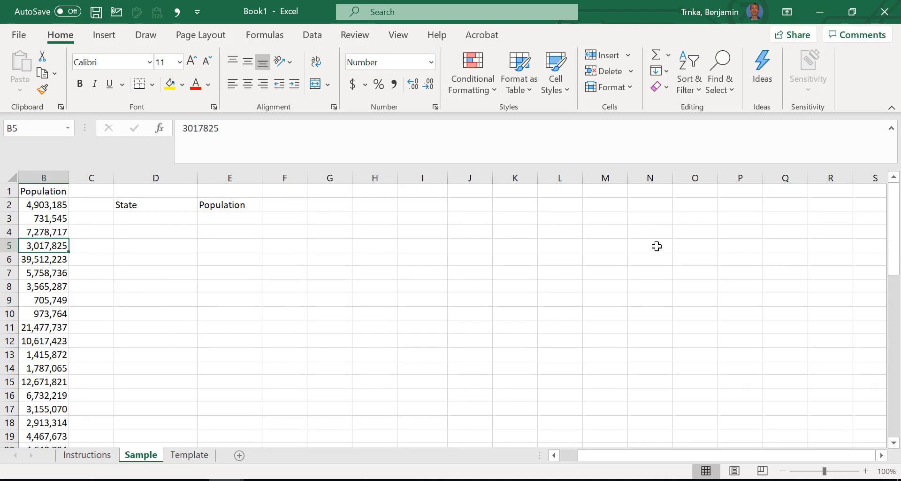
key("ctrl+Left")
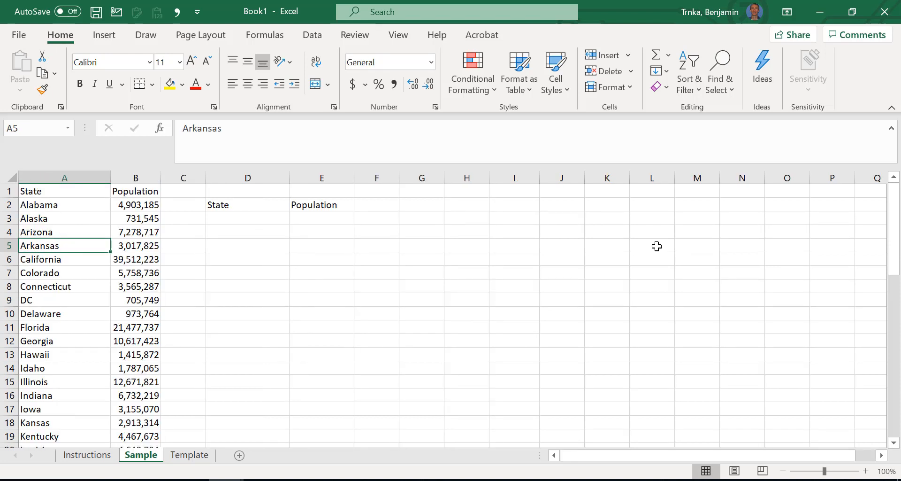
key("ctrl+Down")
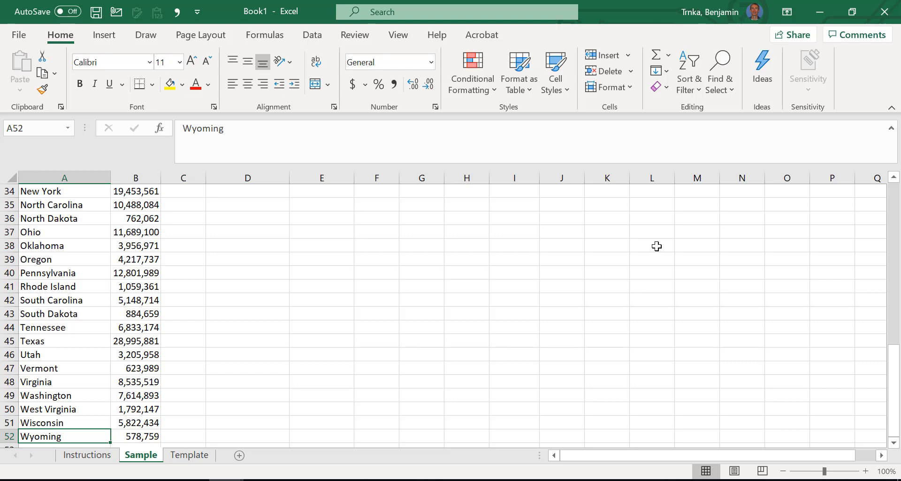
key("ctrl+Home")
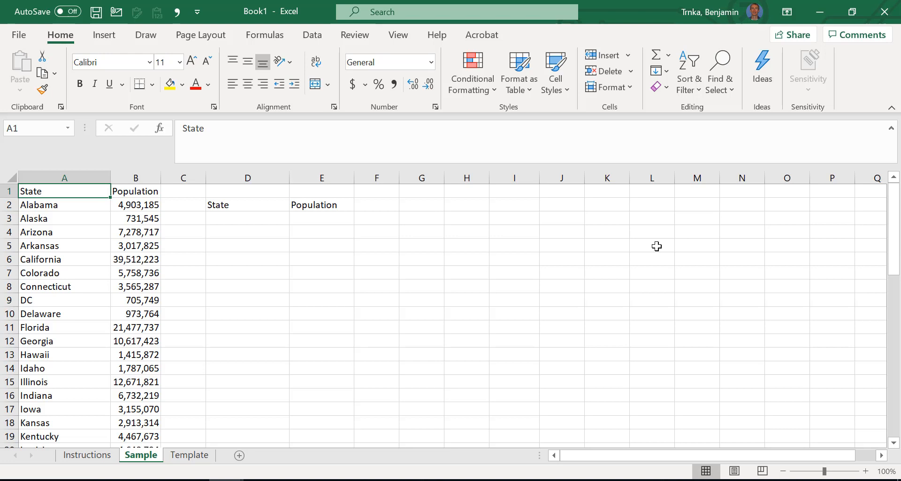
Find Wyoming in the sheet and go to its population value.
key("ctrl+f")
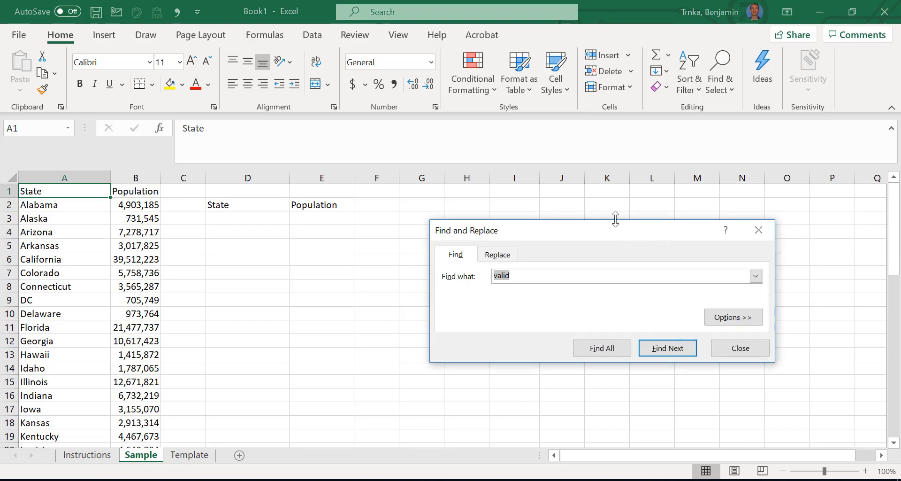
type("Wyomi ng")
key("BackSpace")
key("BackSpace")
key("BackSpace")
type("ng")
key("Return")
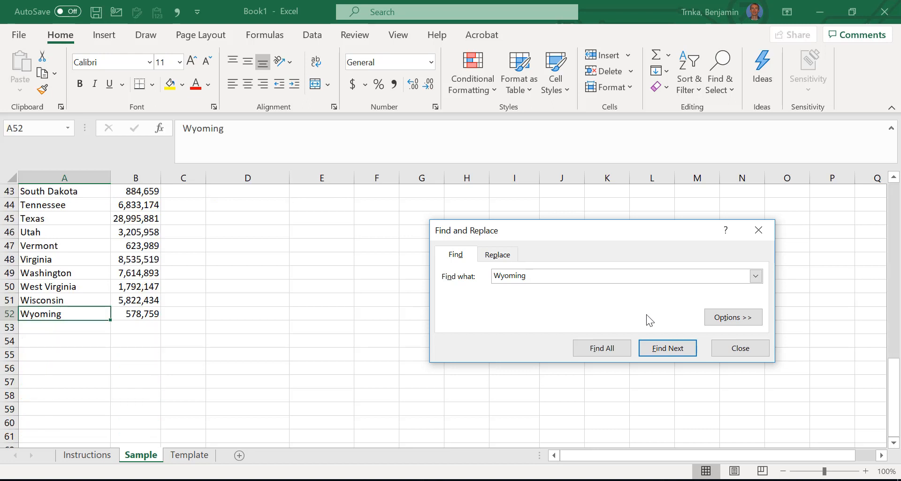
key("Escape")
key("Right")
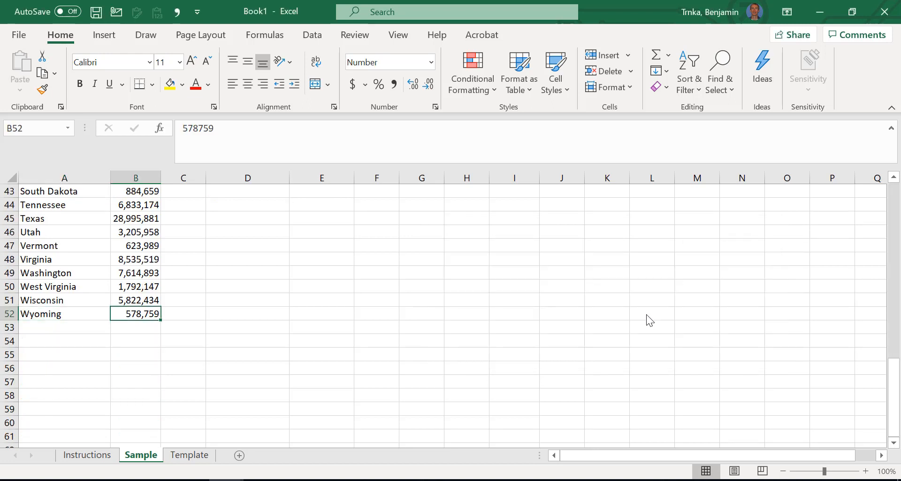
Search the sheet for all cells containing Minnesota.
key("ctrl+f")
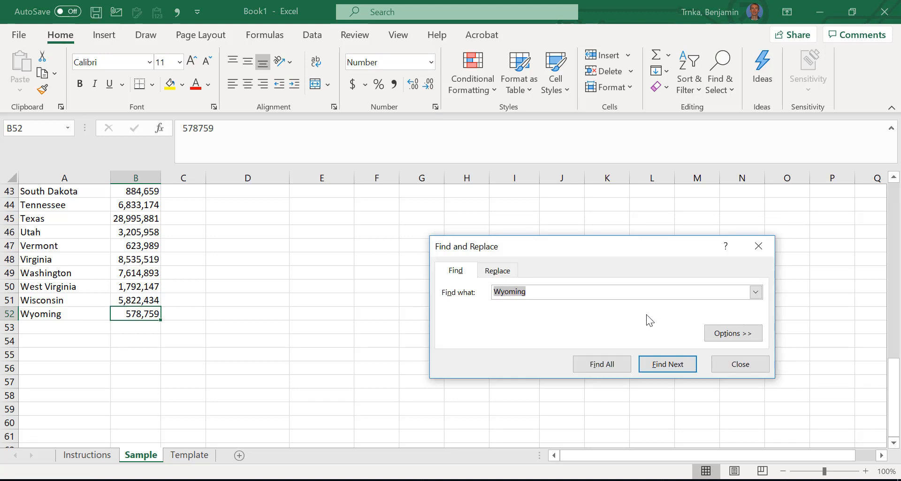
key("Escape")
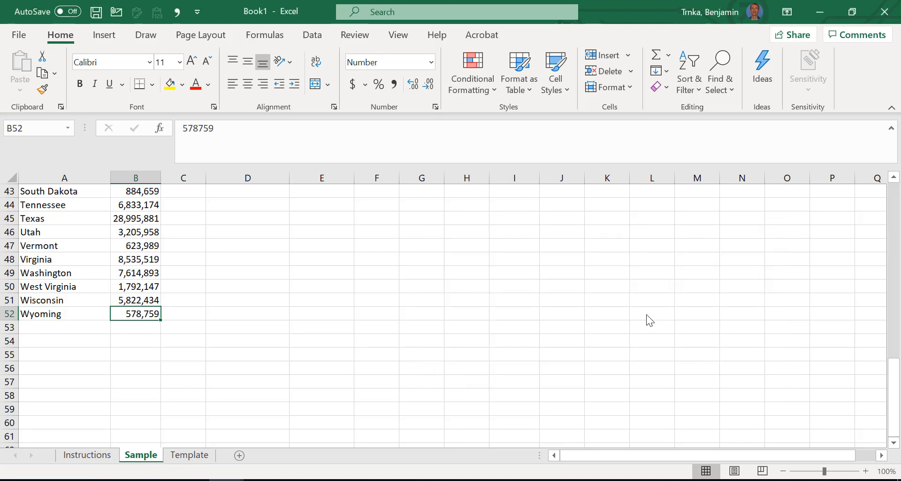
key("ctrl+f")
type("Minnesota")
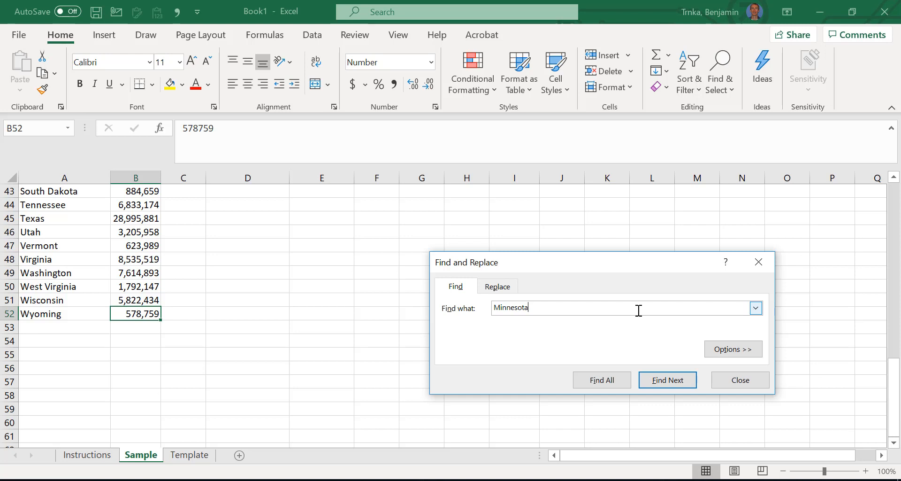
left_click(610, 381)
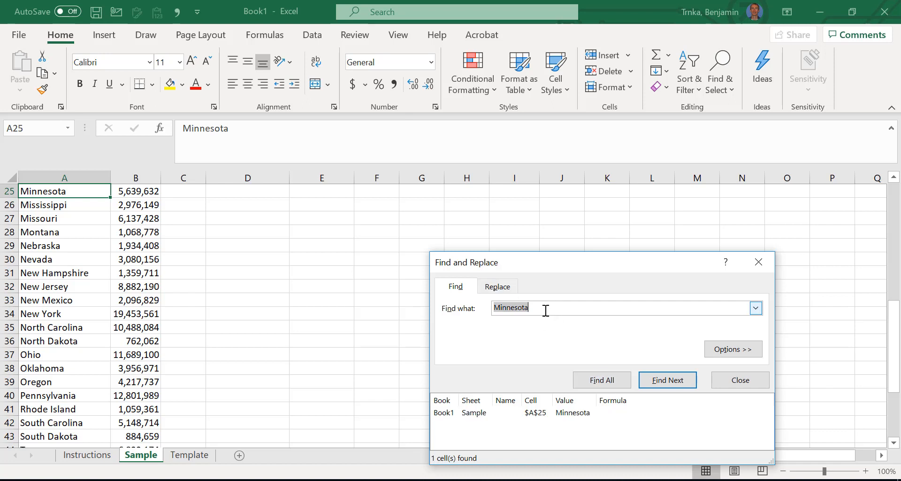
Search for all cells containing North, and close the search dialog.
type("North")
left_click(602, 379)
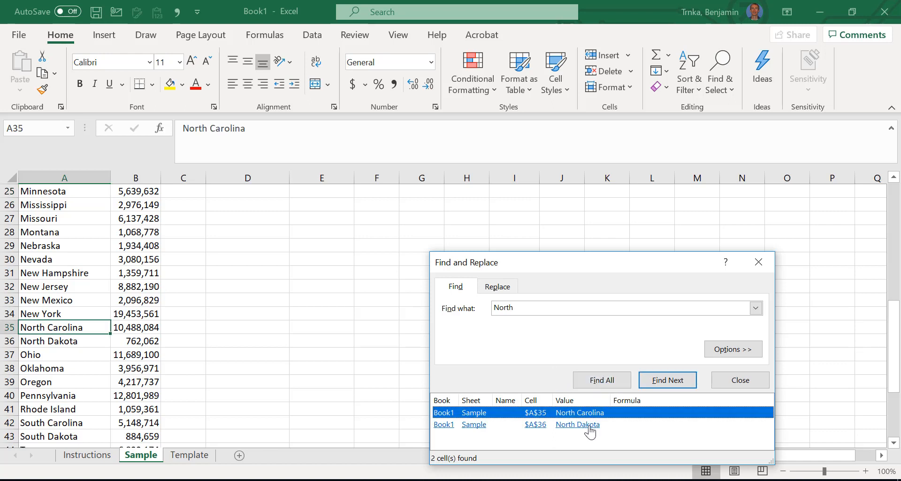
left_click(735, 379)
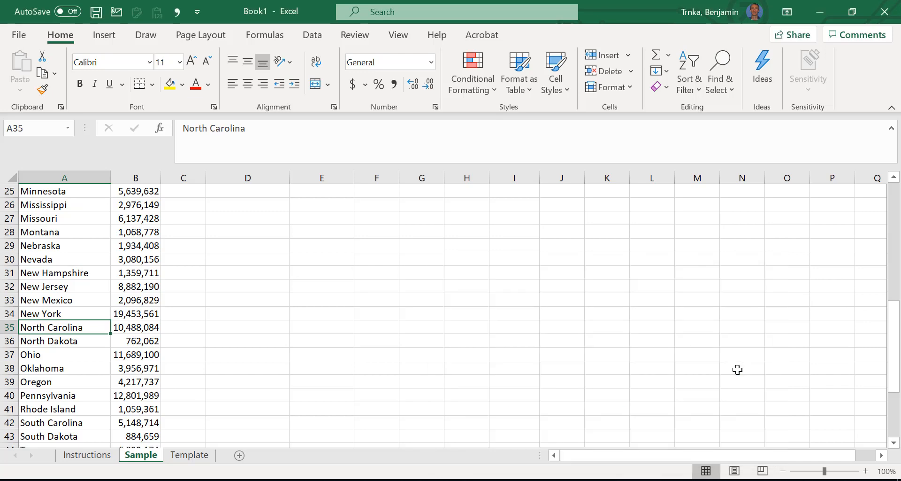
Add list data validation to cell D3, using the state names in A2:A52 as the source.
left_click(207, 221)
key("Up")
key("Up")
key("Up")
key("Up")
key("Up")
key("Up")
key("Up")
key("Up")
key("Up")
key("Up")
key("Up")
key("Up")
key("Up")
key("Up")
key("Up")
key("Up")
key("Up")
key("Up")
key("Up")
key("Up")
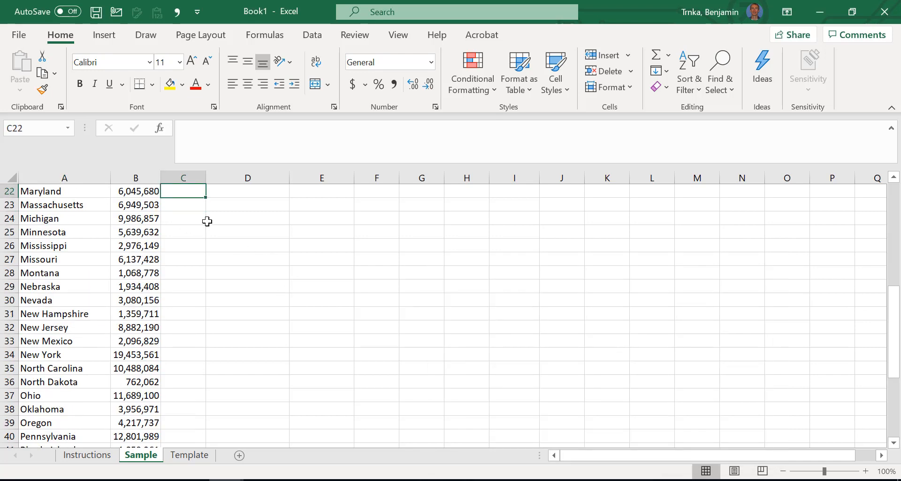
key("Up")
key("Down")
key("Down")
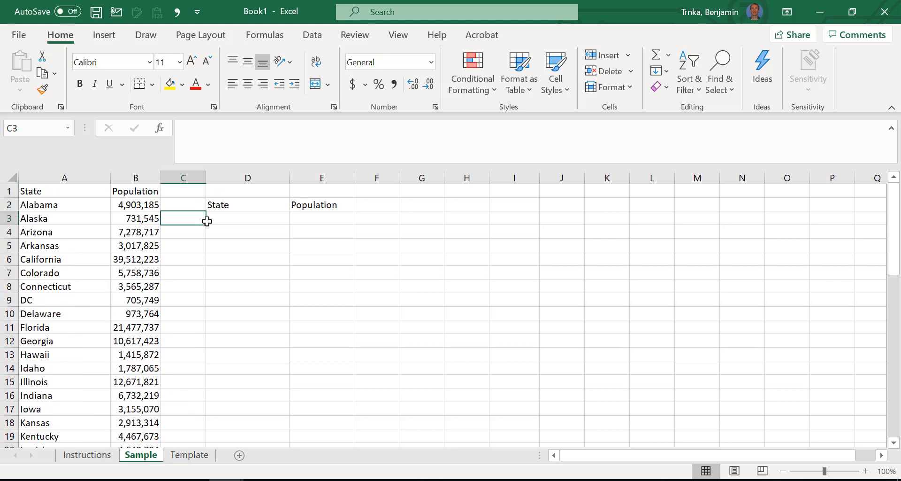
key("Right")
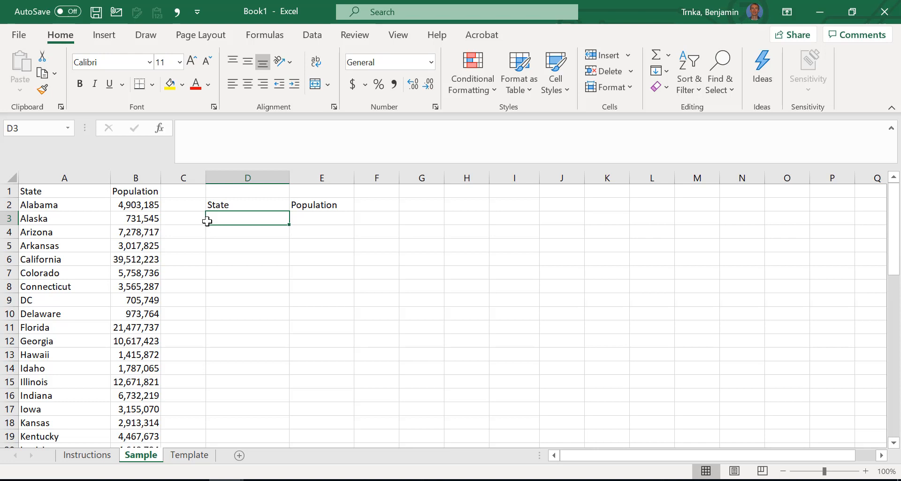
left_click(313, 36)
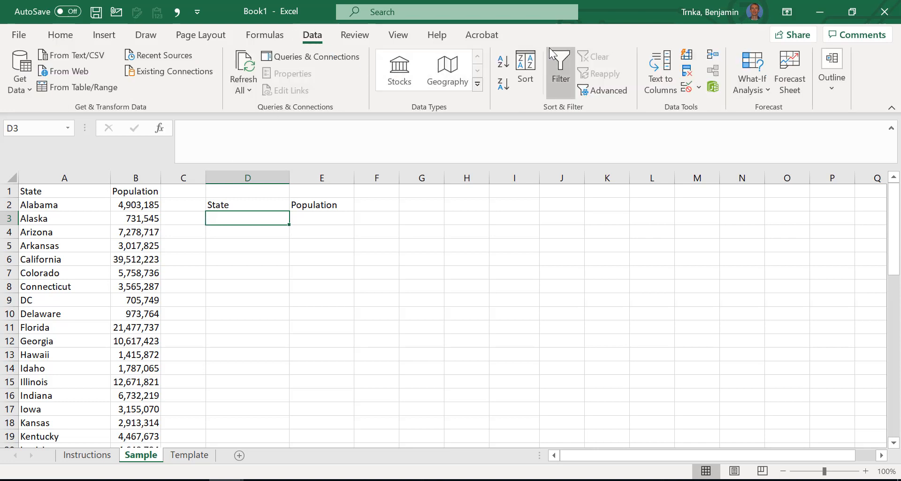
left_click(687, 87)
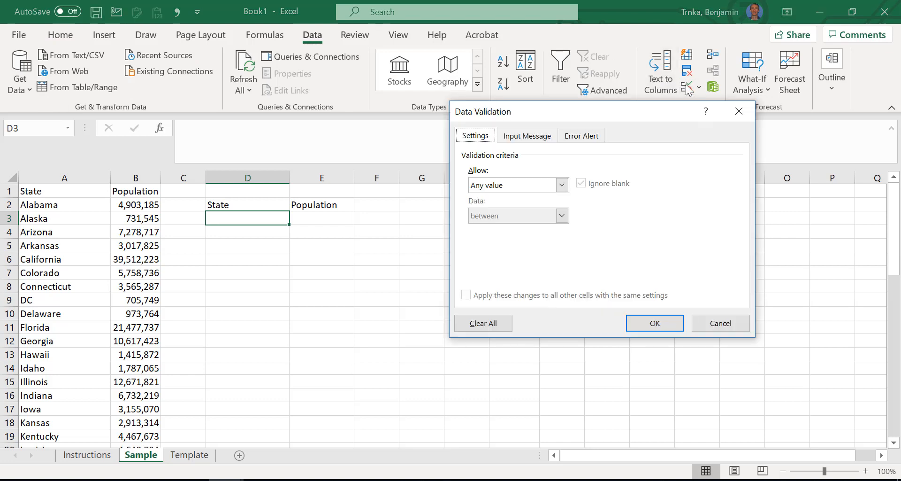
left_click(562, 186)
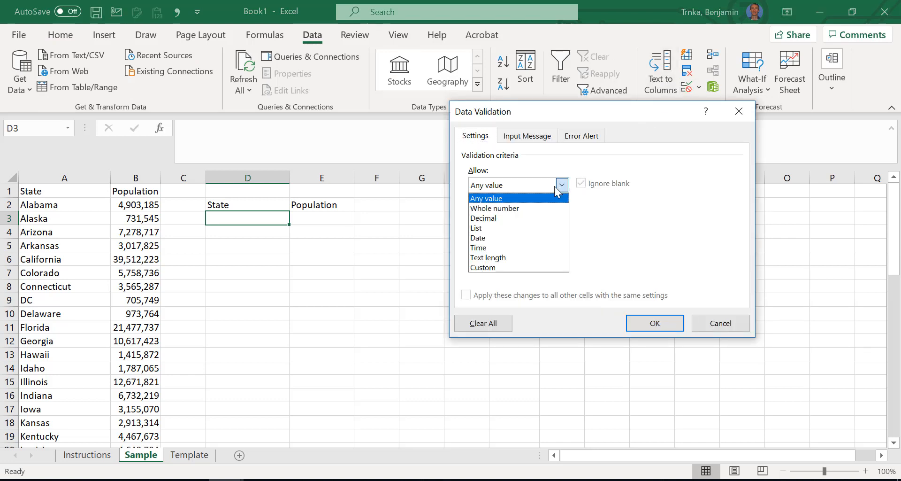
left_click(536, 227)
left_click(521, 245)
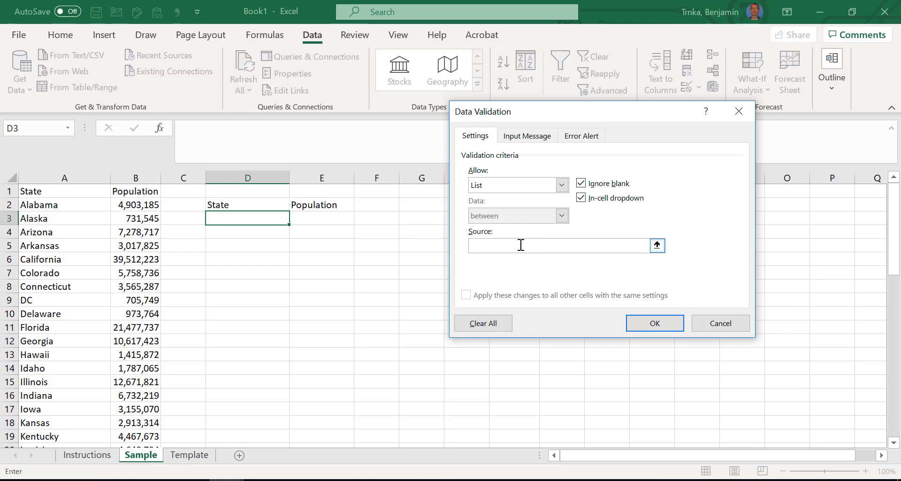
left_click(40, 203)
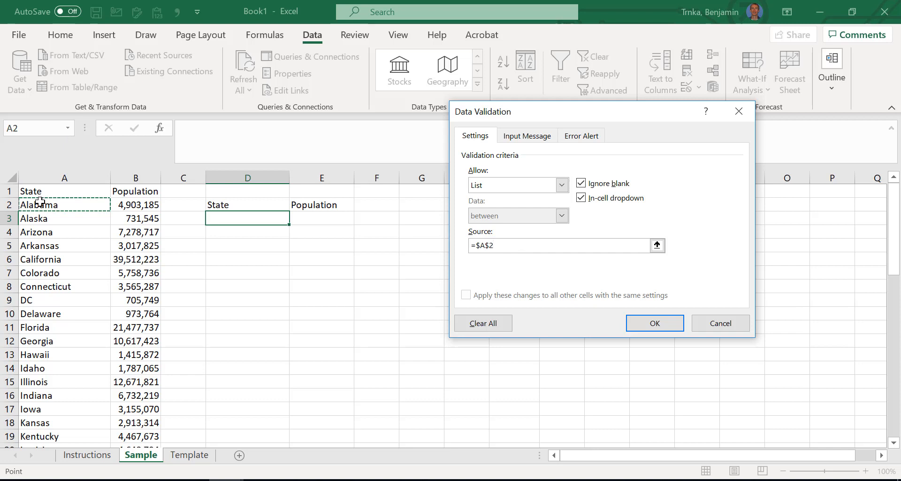
key("ctrl+shift+Down")
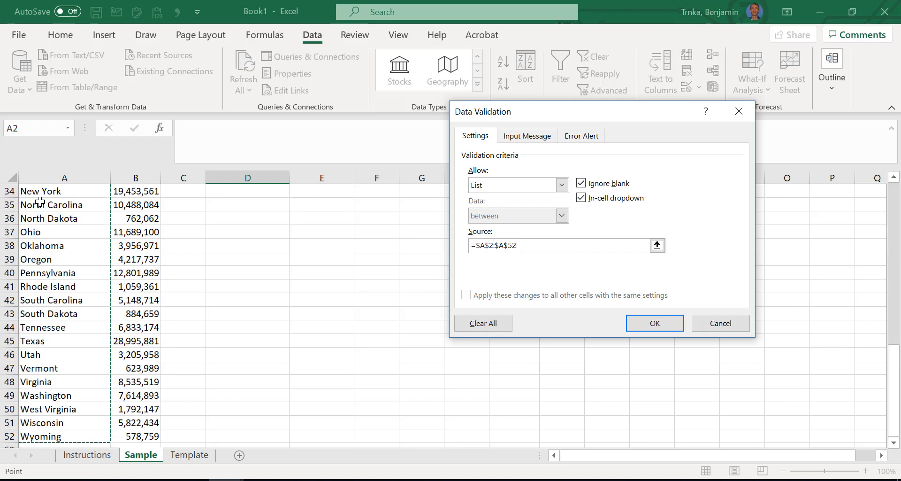
left_click(664, 324)
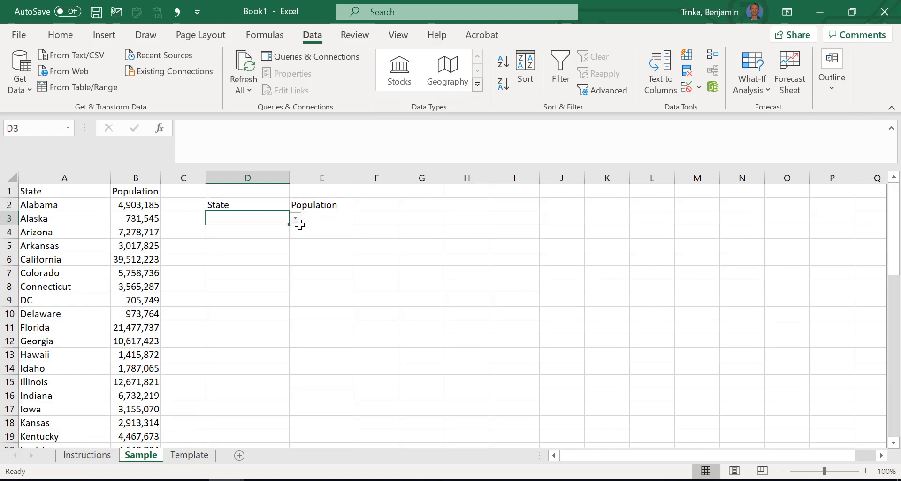
Check the choices in cell D3's state dropdown without picking one.
left_click(295, 219)
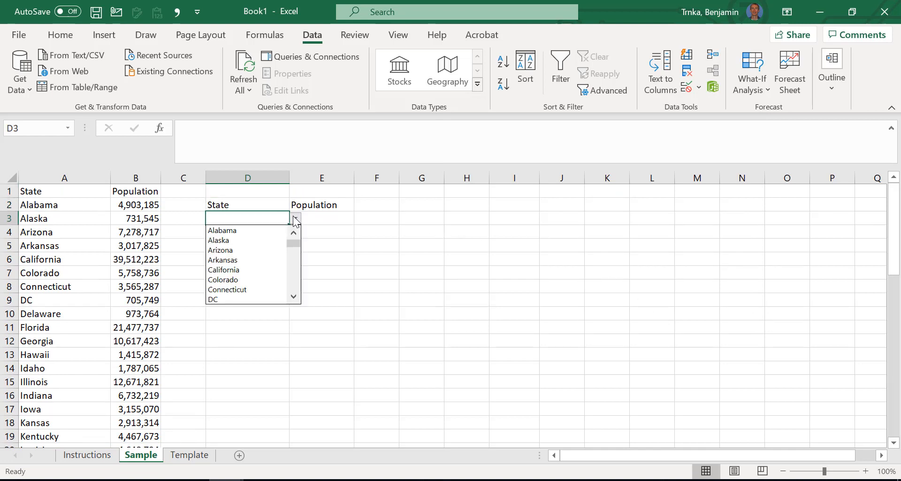
left_click(330, 218)
left_click(323, 217)
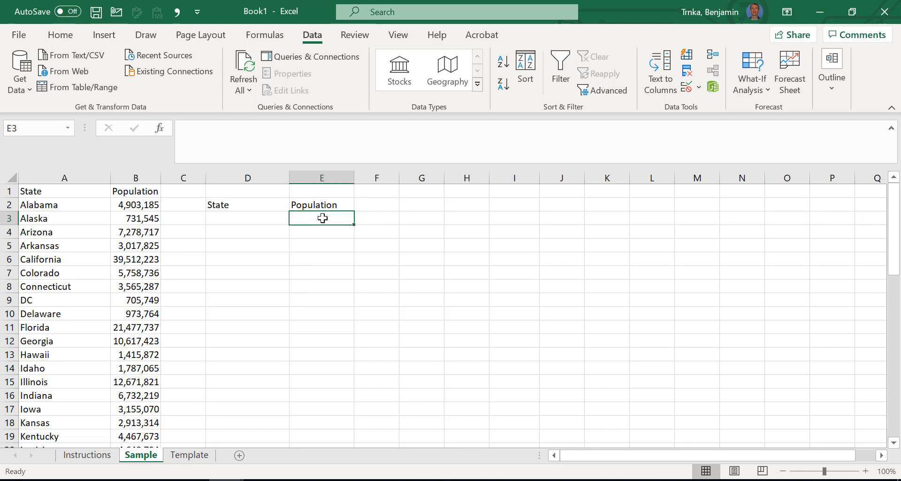
key("Down")
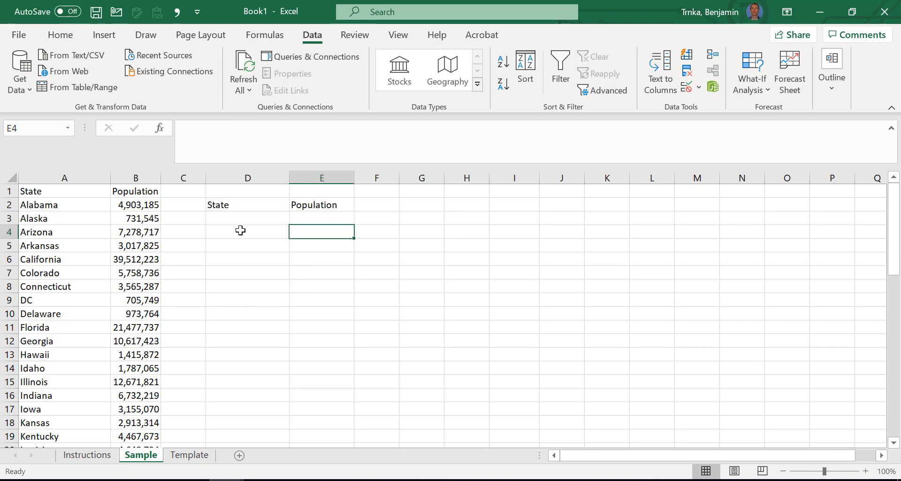
Choose North Carolina from the state dropdown in cell D3.
left_click(258, 224)
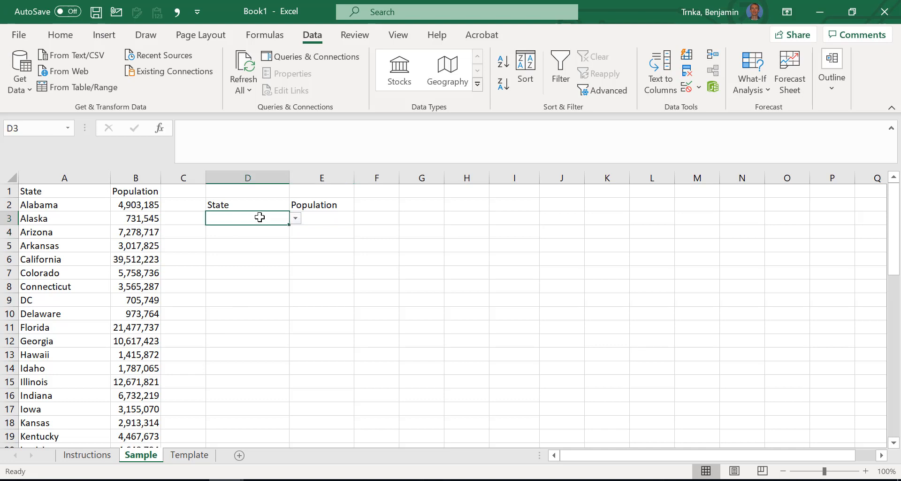
left_click(295, 219)
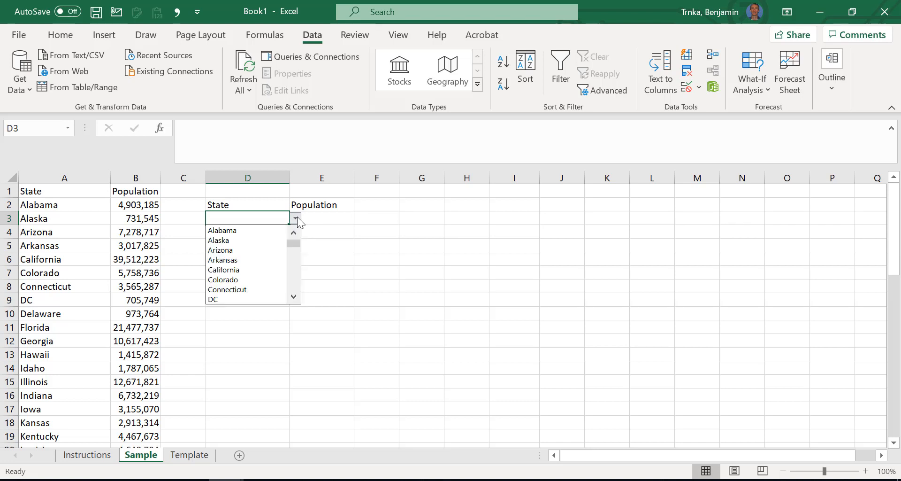
left_click(293, 284)
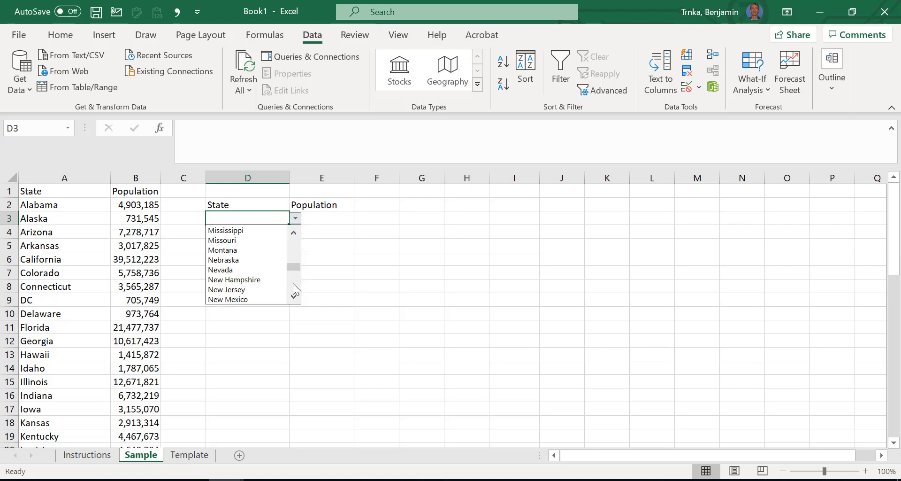
left_click(293, 284)
left_click(237, 241)
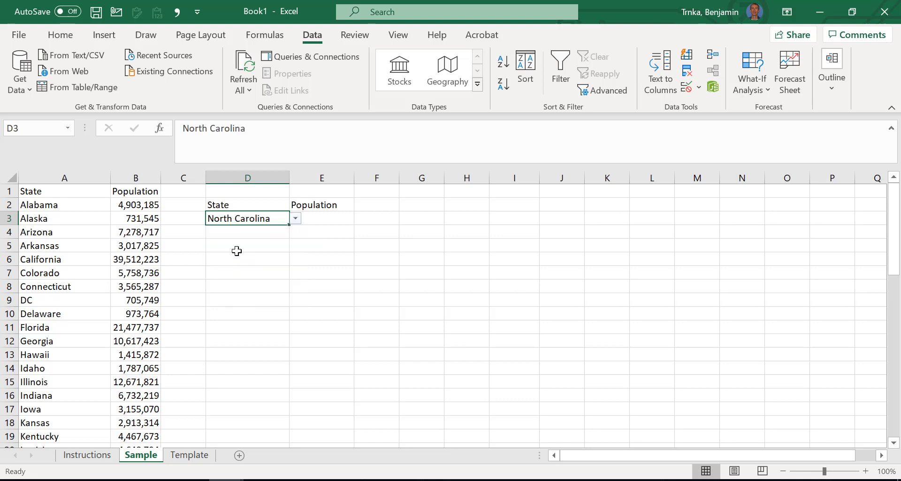
Start a VLOOKUP formula in cell E3 with D3 as the lookup value and A2:B52 as the table array.
left_click(330, 220)
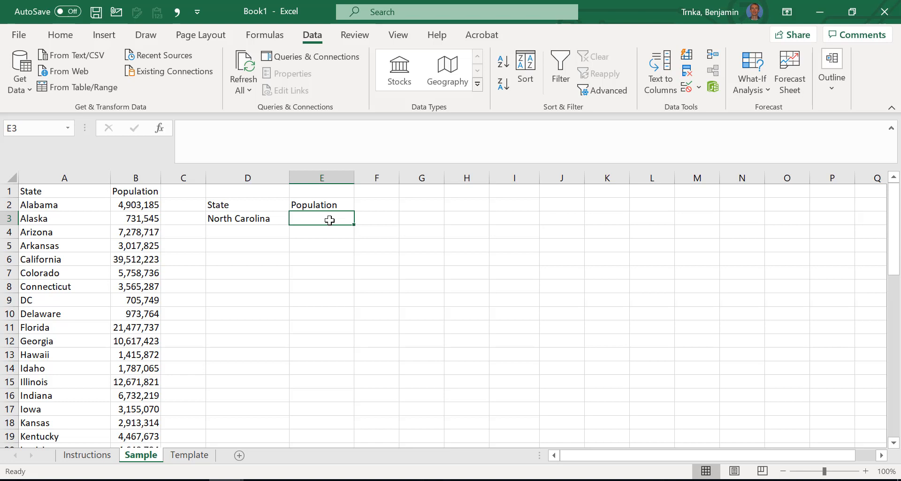
type("=")
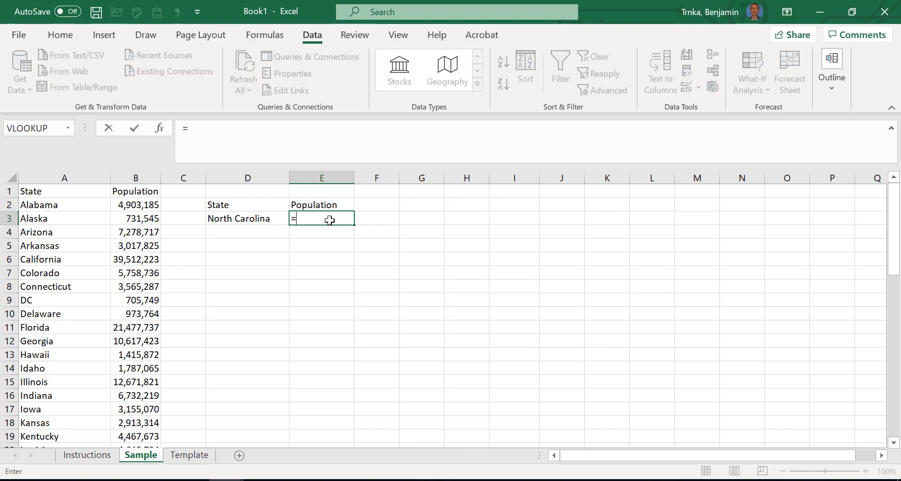
type("v")
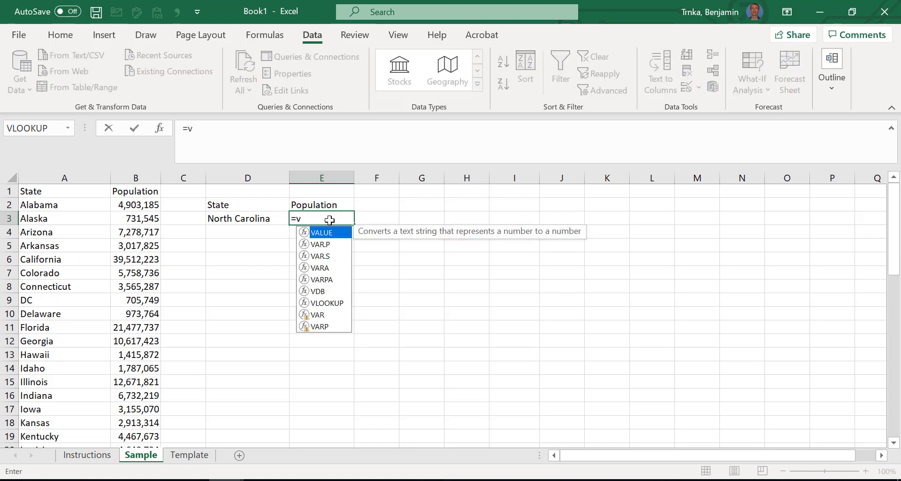
type("l")
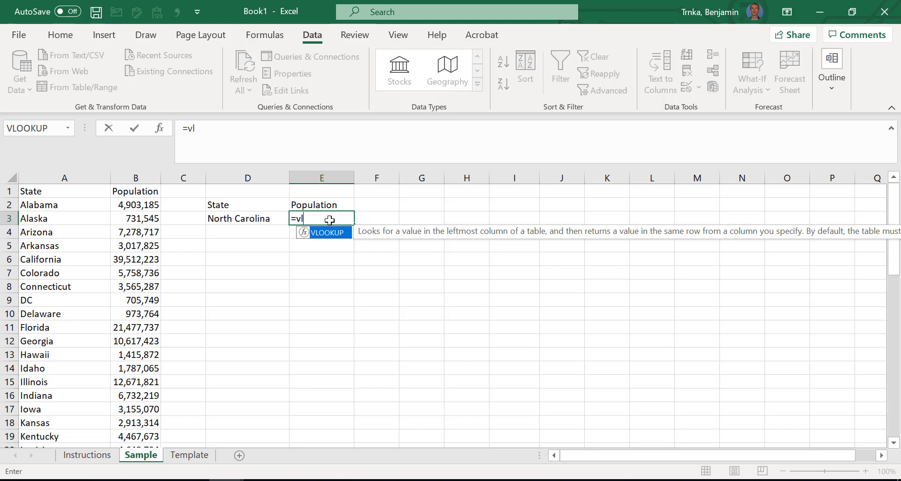
key("Tab")
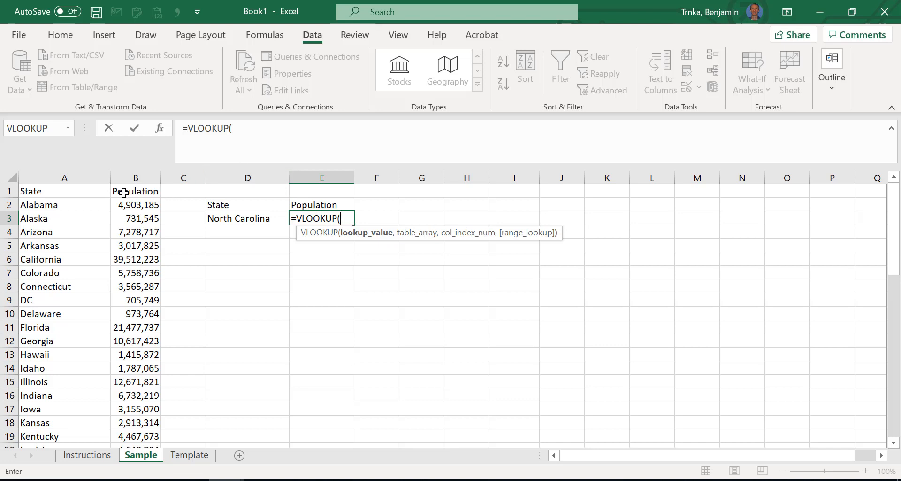
left_click(252, 216)
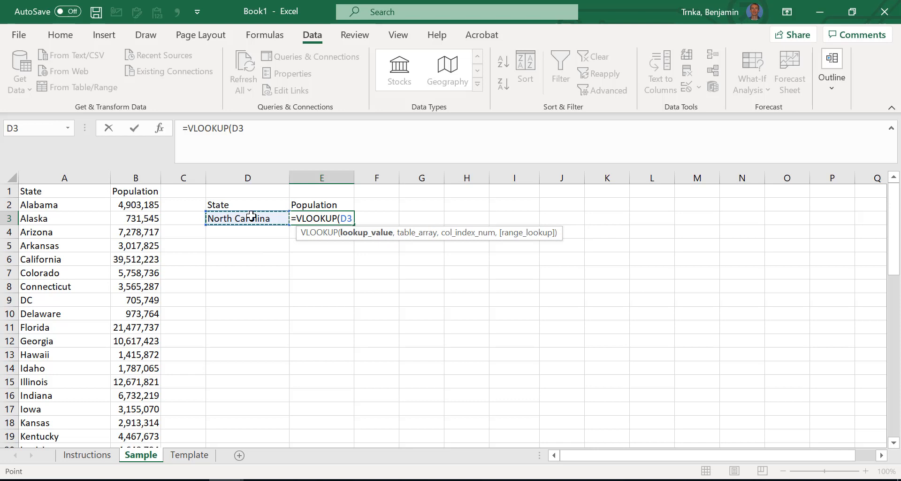
type(",")
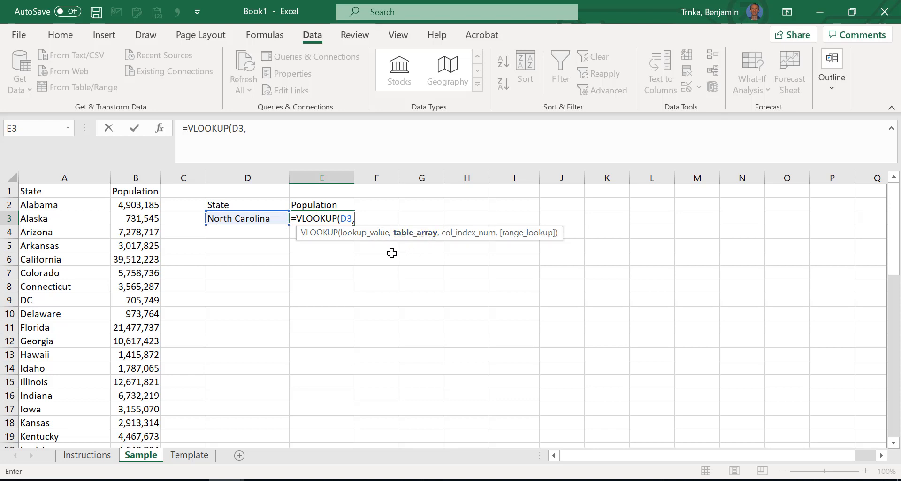
left_click(47, 201)
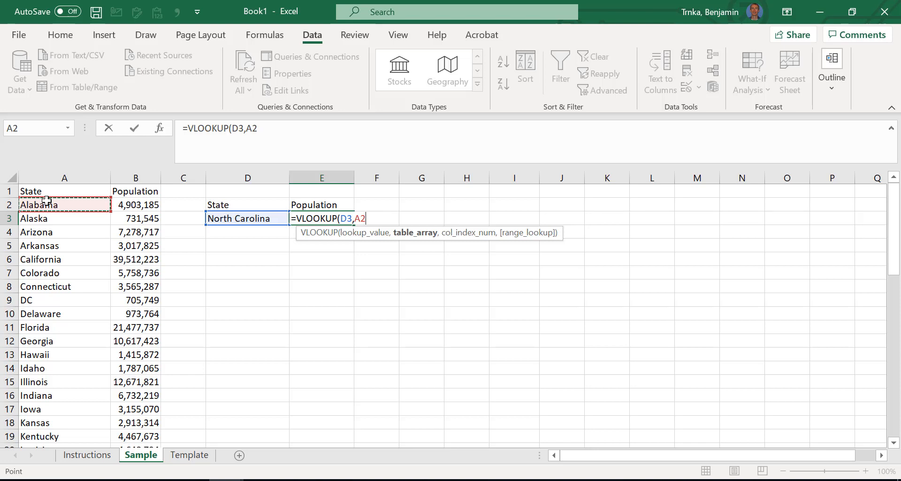
key("shift+Right")
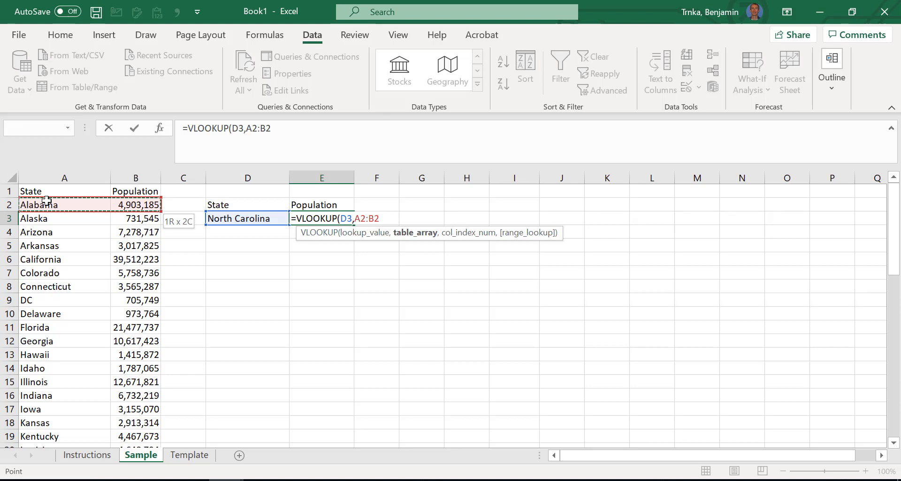
key("ctrl+shift+Down")
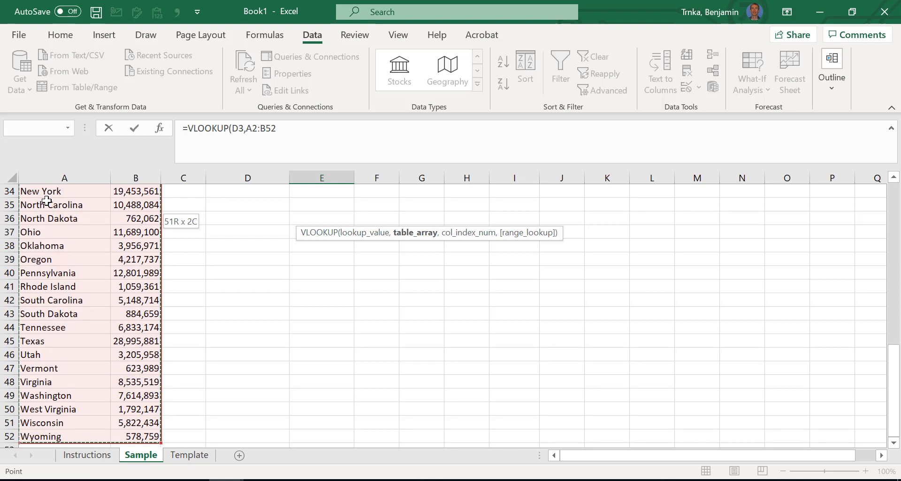
type(",")
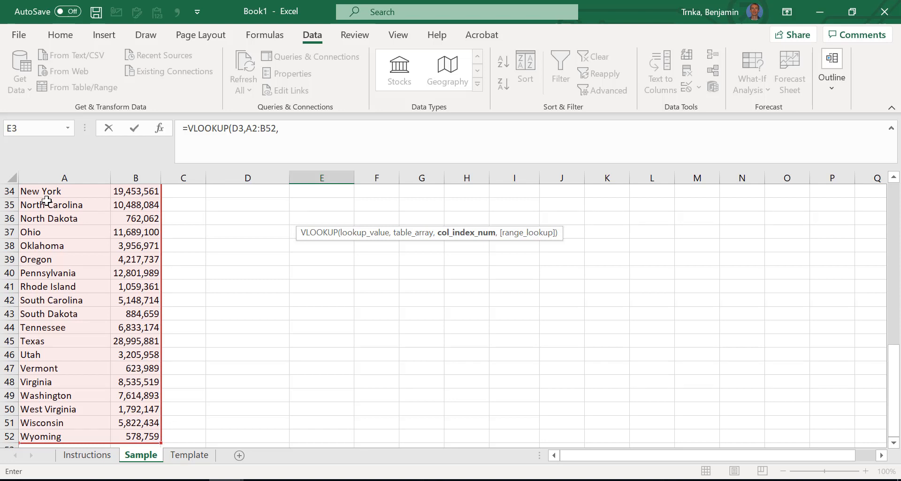
Complete E3's VLOOKUP formula with column index 2 and FALSE for an exact match.
type("2")
type(",")
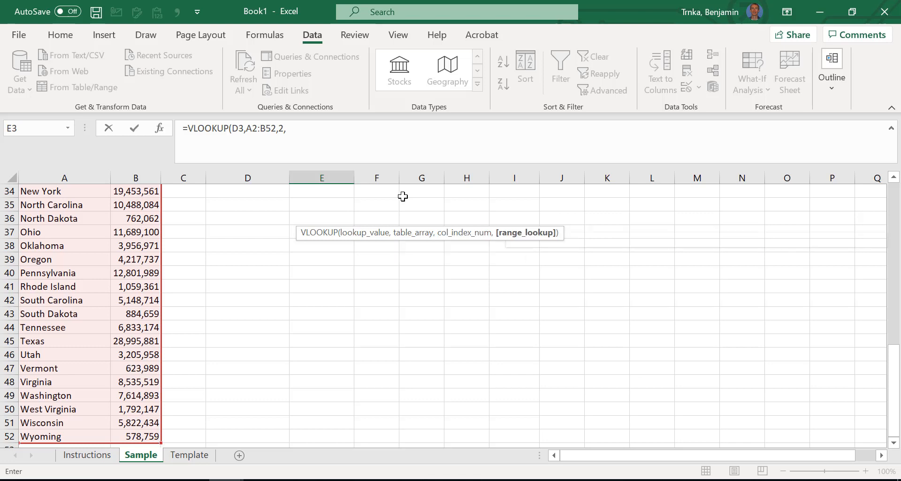
type("FALSE")
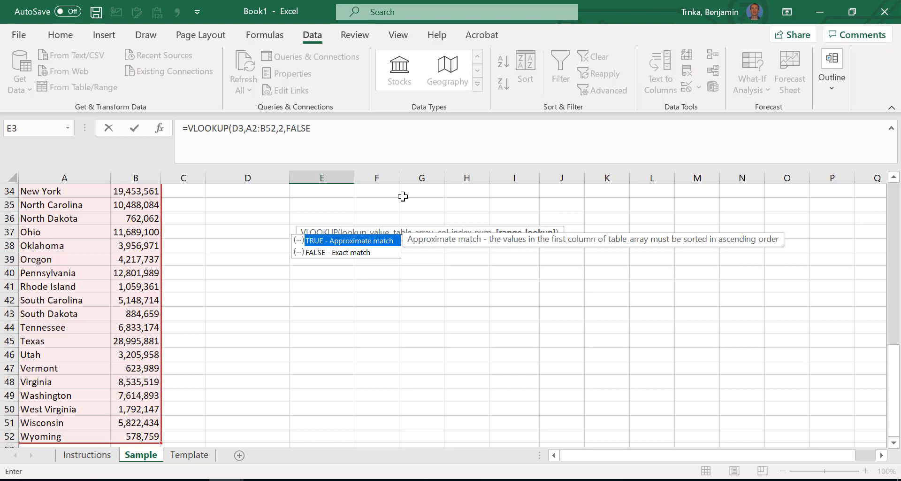
type(")")
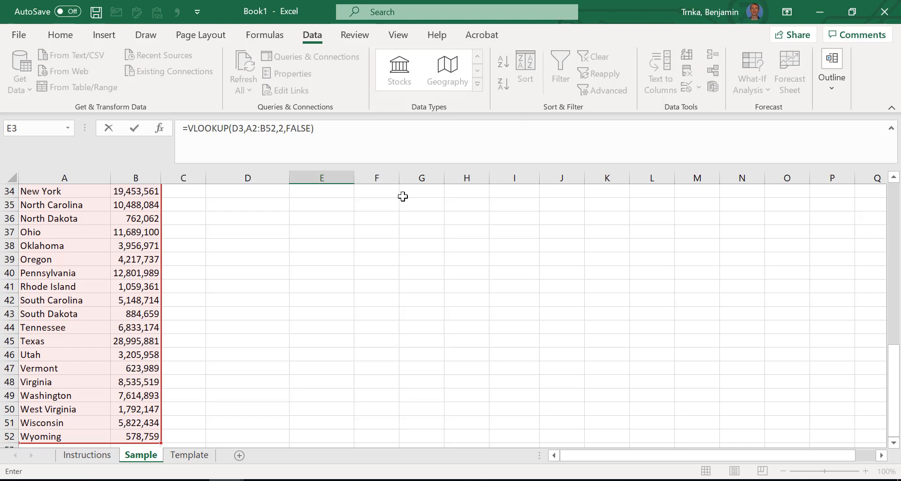
key("Return")
key("Up")
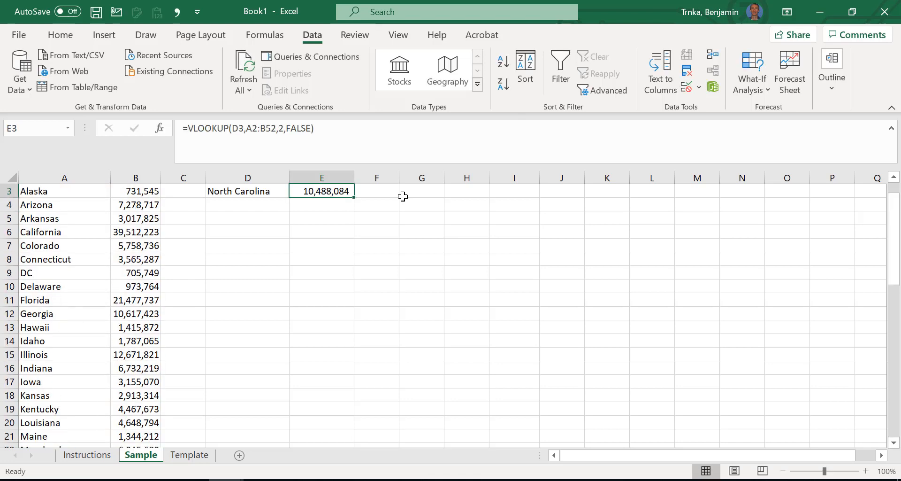
Search the sheet for NORTH CAROLINA to check its population in the source list, and close the search dialog.
key("Up")
key("Up")
key("Down")
key("Down")
key("Left")
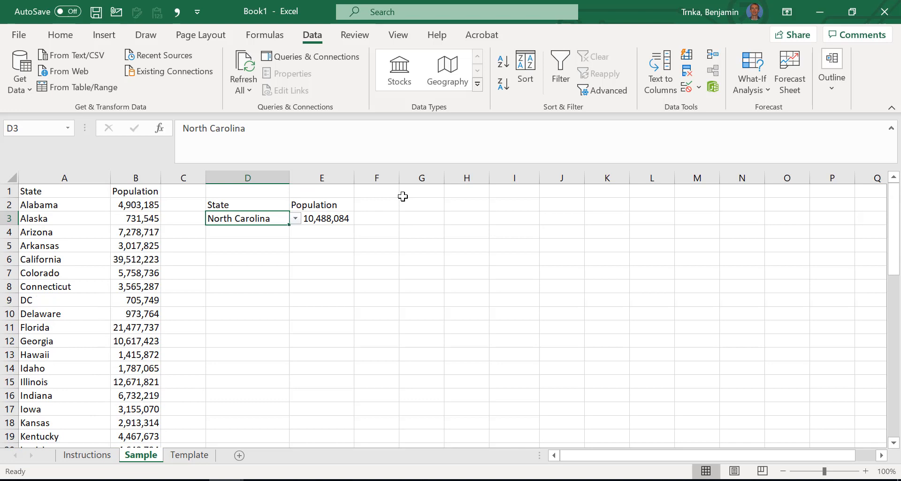
key("Right")
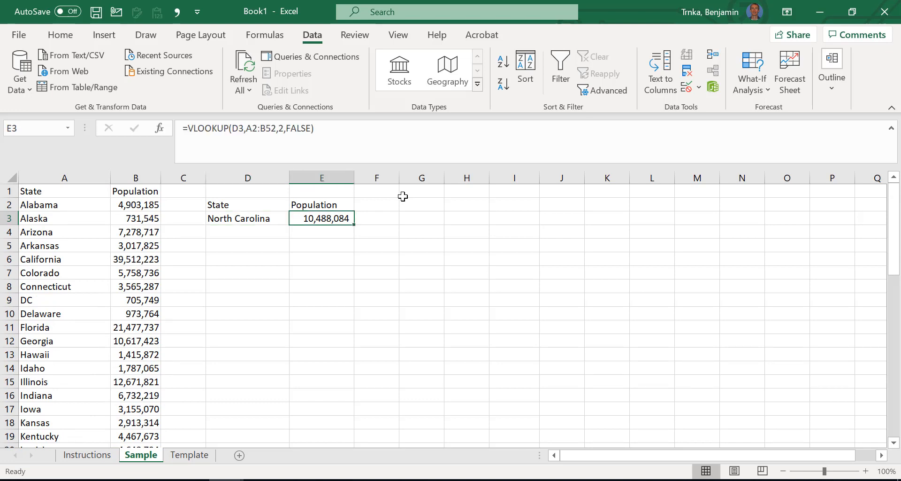
key("ctrl+f")
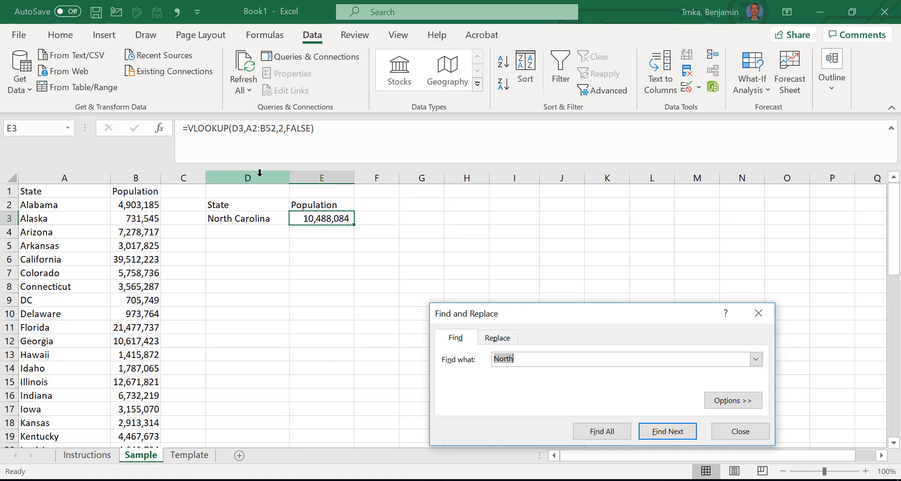
type("NORTH CAROLI N")
key("BackSpace")
key("BackSpace")
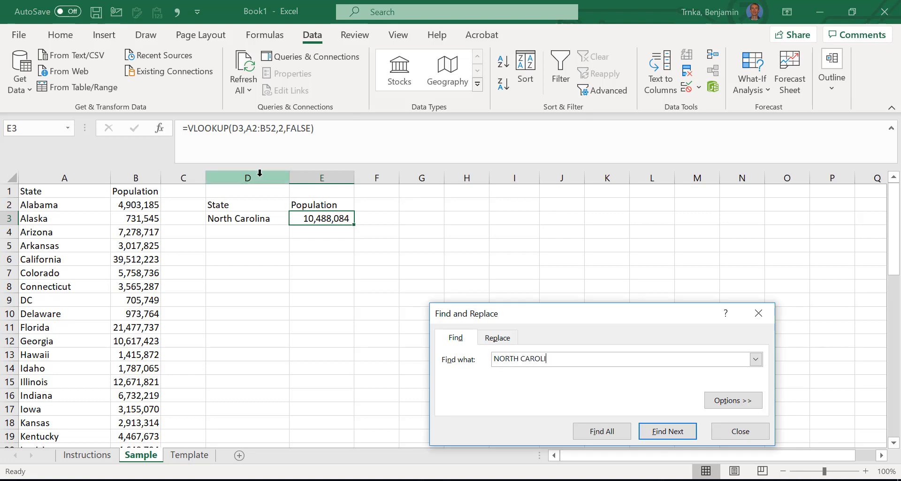
type("NA")
key("Return")
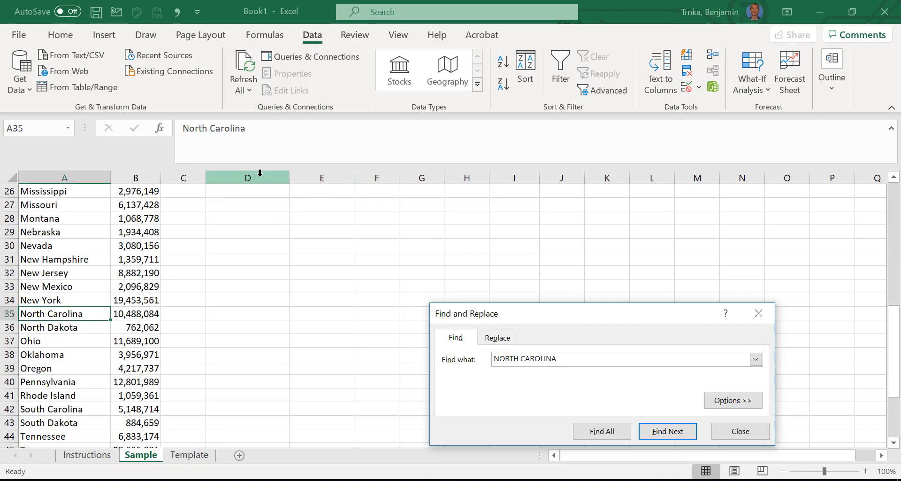
key("Escape")
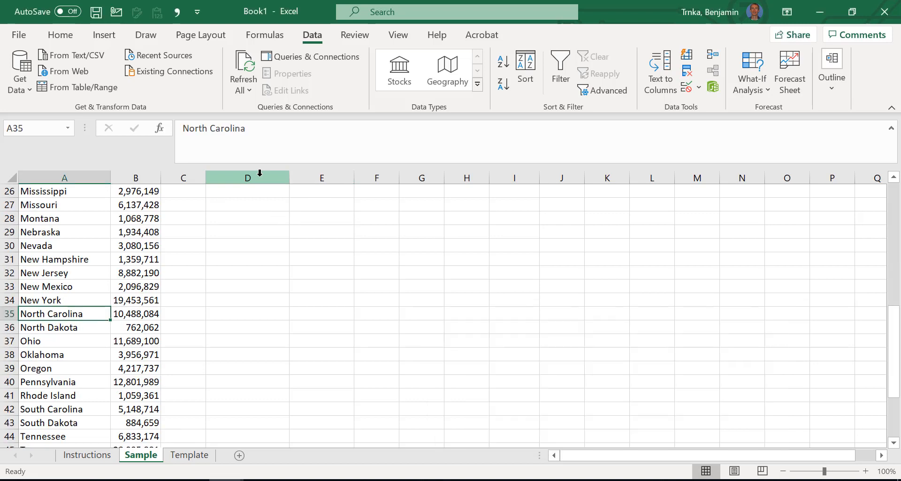
Replace the state in cell D3 with Wyoming.
key("Up")
key("Up")
key("Up")
key("Up")
key("Up")
key("Up")
key("Up")
key("Up")
key("Up")
key("Up")
key("Up")
key("Up")
key("Up")
key("Up")
key("Up")
key("Up")
key("Up")
key("Up")
key("Up")
key("Up")
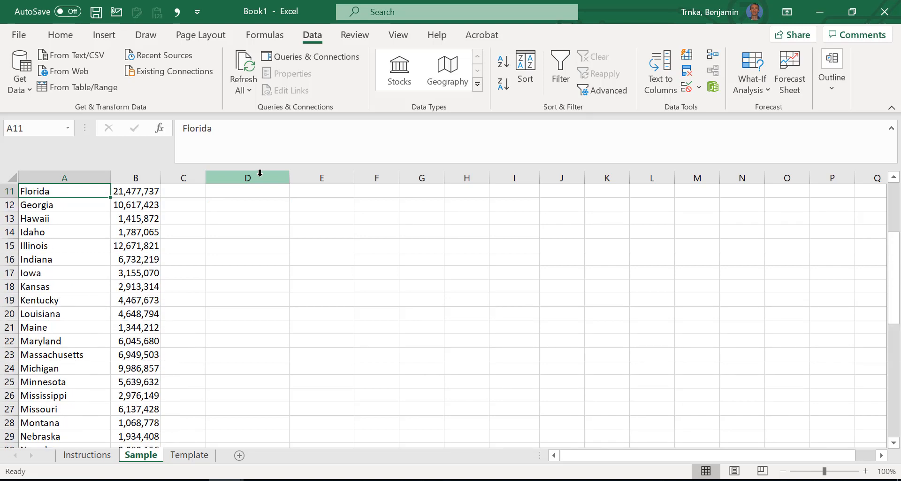
key("Up")
key("Up")
key("Up")
key("Up")
key("Up")
key("Up")
key("Up")
key("Up")
key("Up")
key("Up")
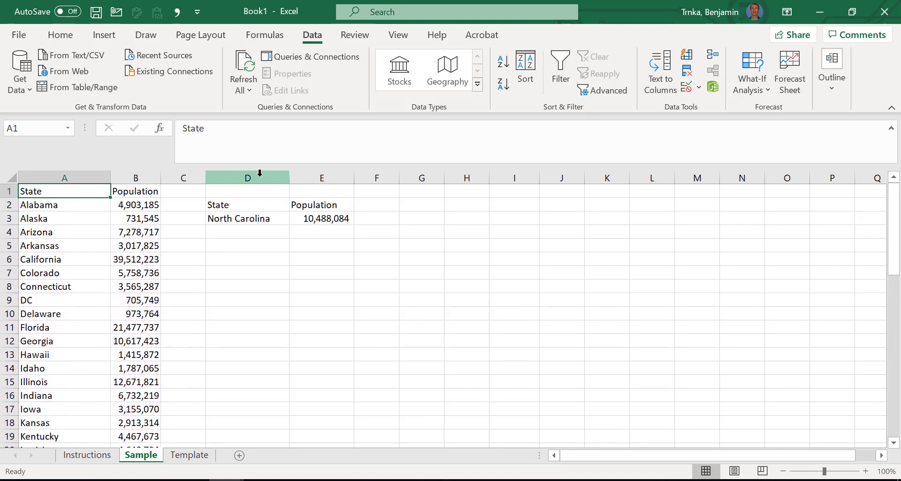
key("Right")
key("Right")
key("Right")
key("Down")
key("Down")
key("Down")
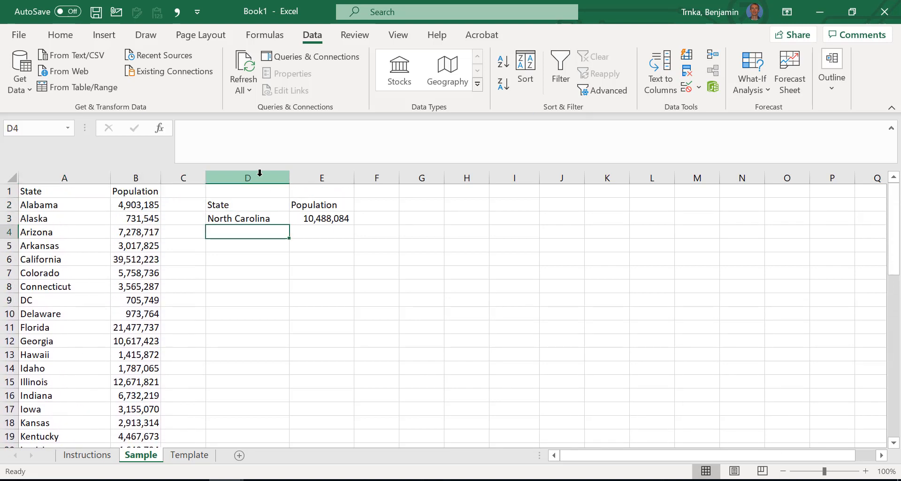
key("Up")
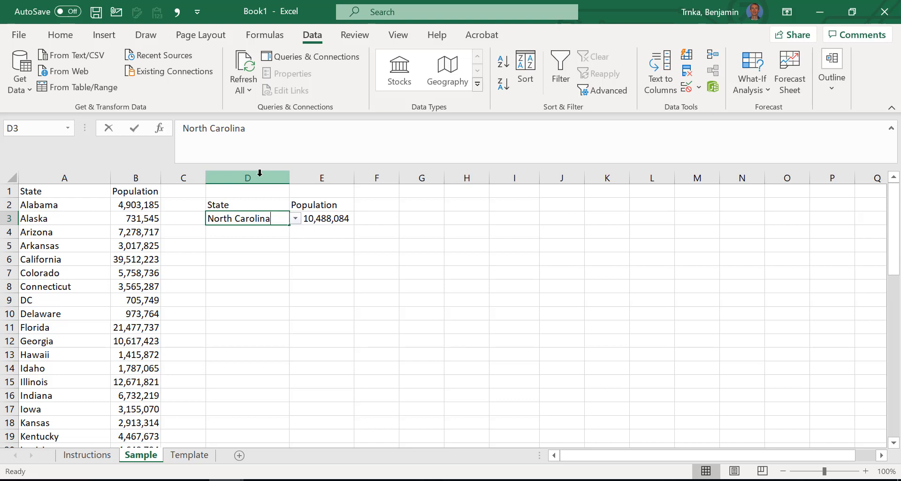
type("wYO")
key("BackSpace")
key("BackSpace")
key("BackSpace")
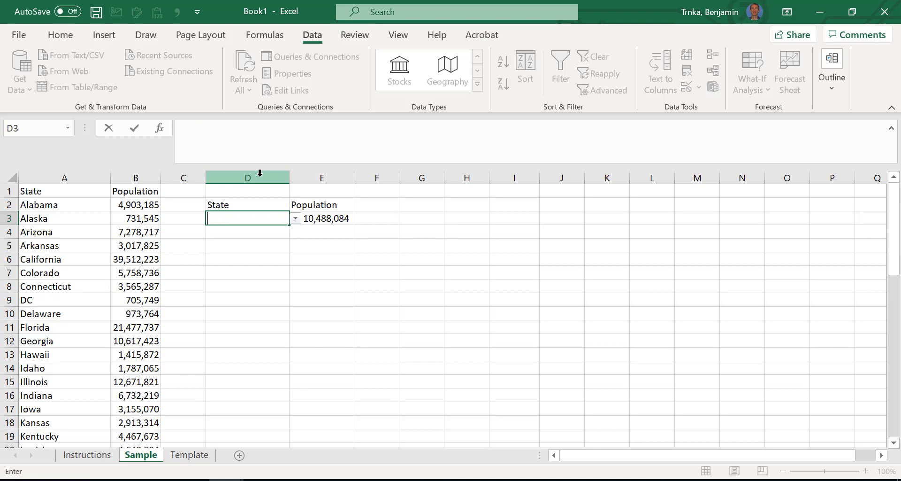
type("Wyoming")
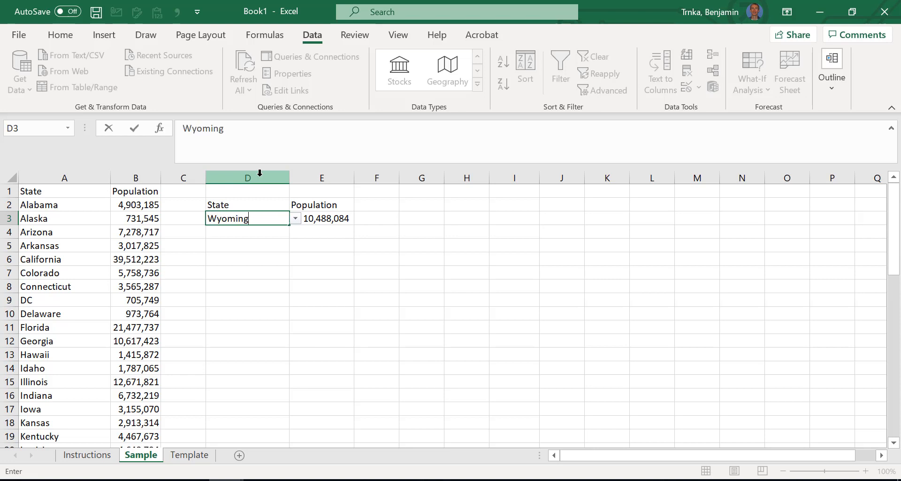
key("ctrl+Return")
key("Down")
key("Right")
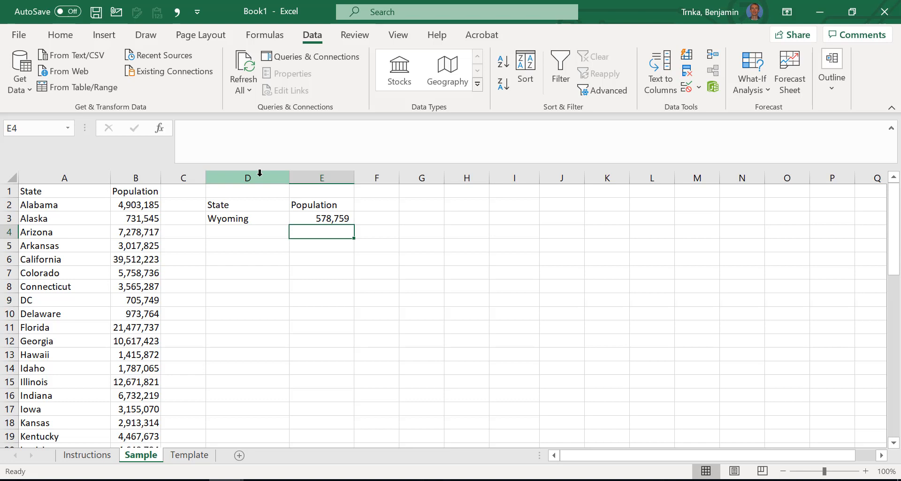
Try to enter the misspelled state Wyonimg in cell D3, and cancel the entry.
key("Left")
key("Up")
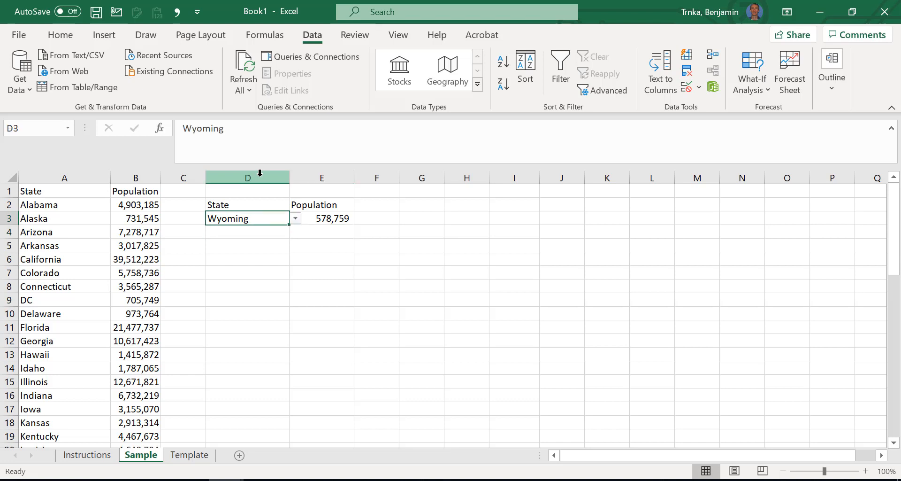
type("Wyon")
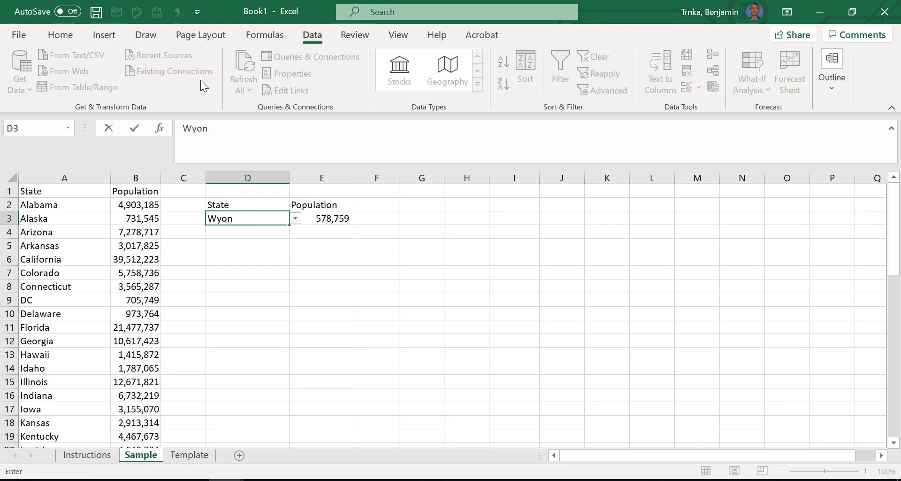
type("img")
key("Return")
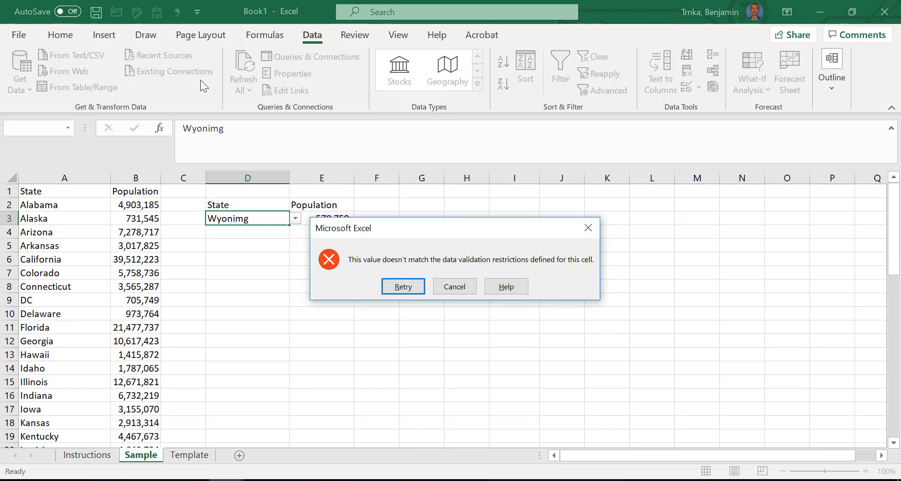
key("Escape")
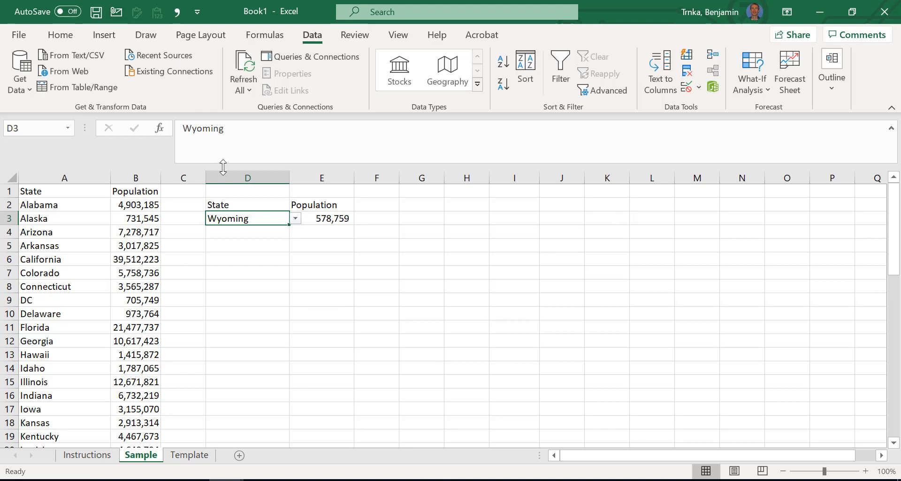
Choose Wyoming from the state dropdown in cell D3, and leave that cell selected.
left_click(296, 218)
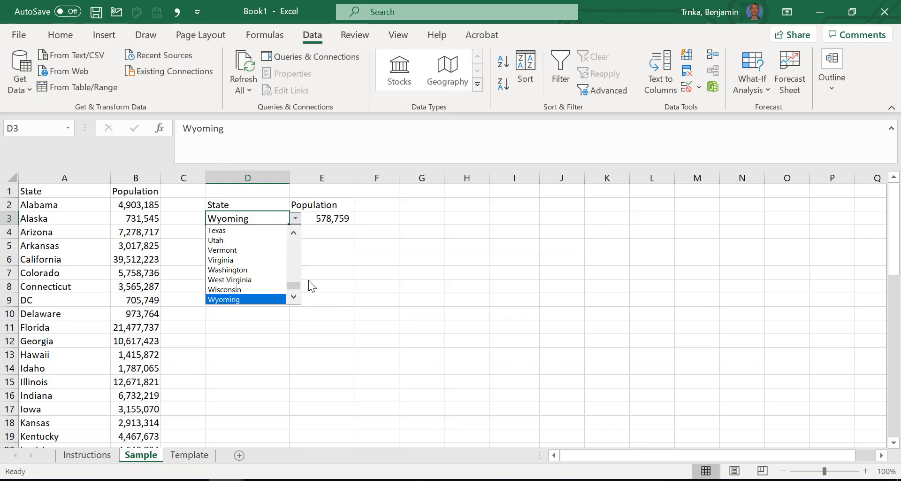
left_click(263, 299)
left_click(250, 259)
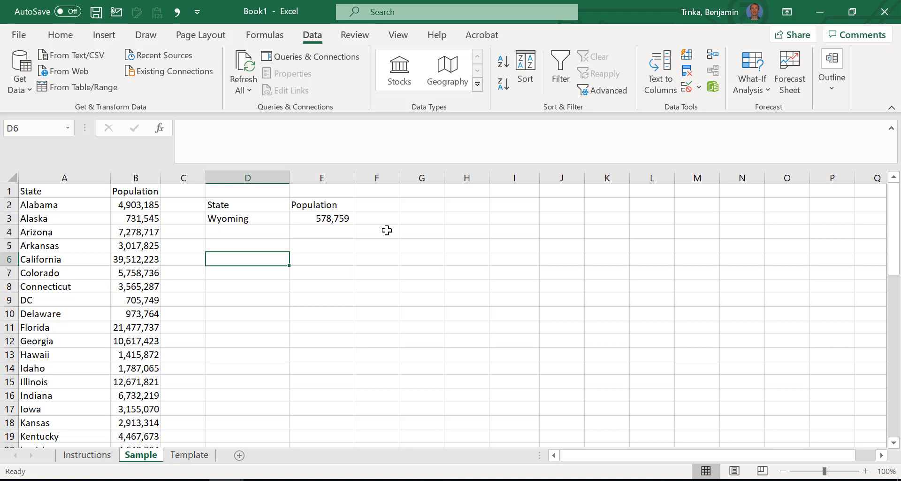
key("Up")
key("Up")
key("Up")
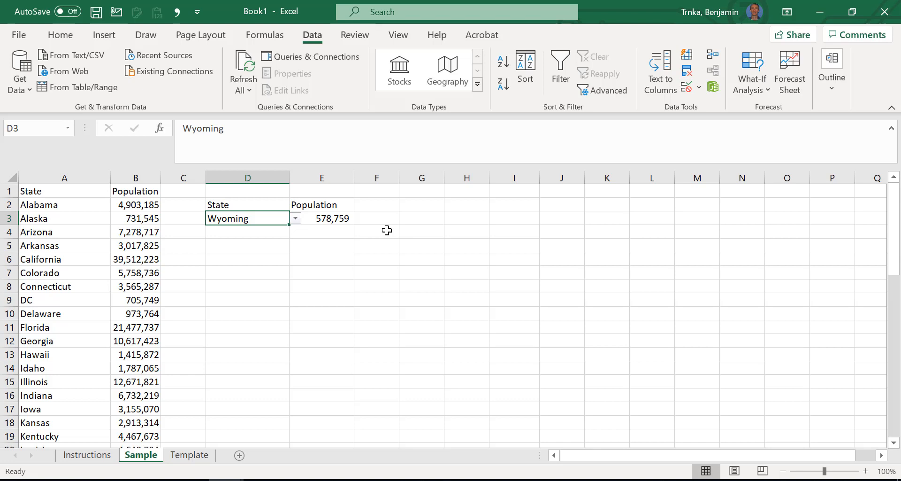
Fill the state and population cells D3:E3 with yellow.
key("shift+Right")
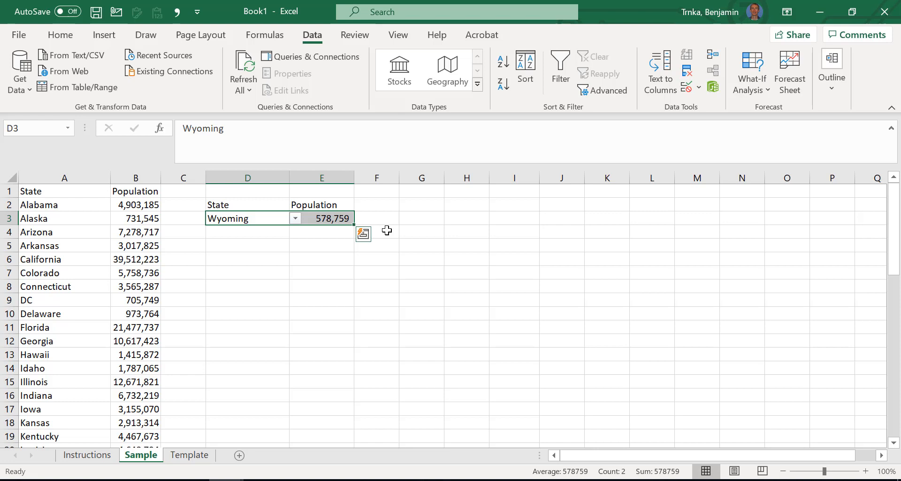
key("alt")
key("h")
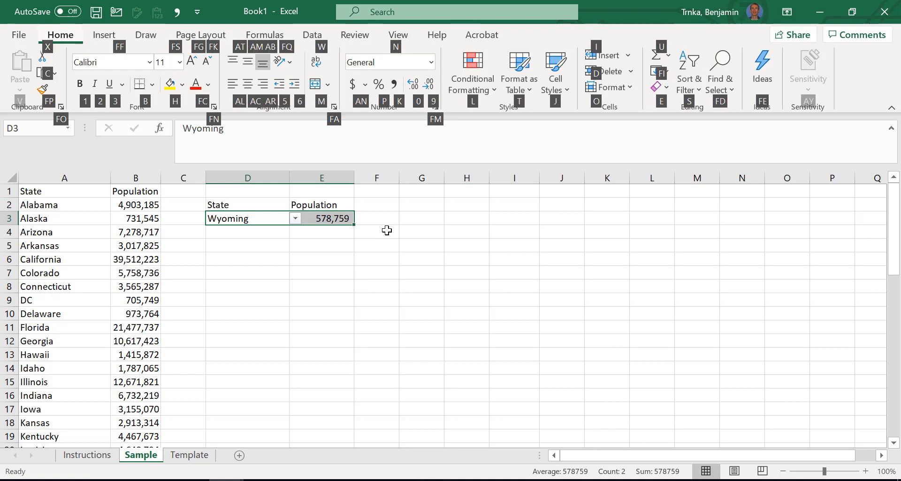
key("h")
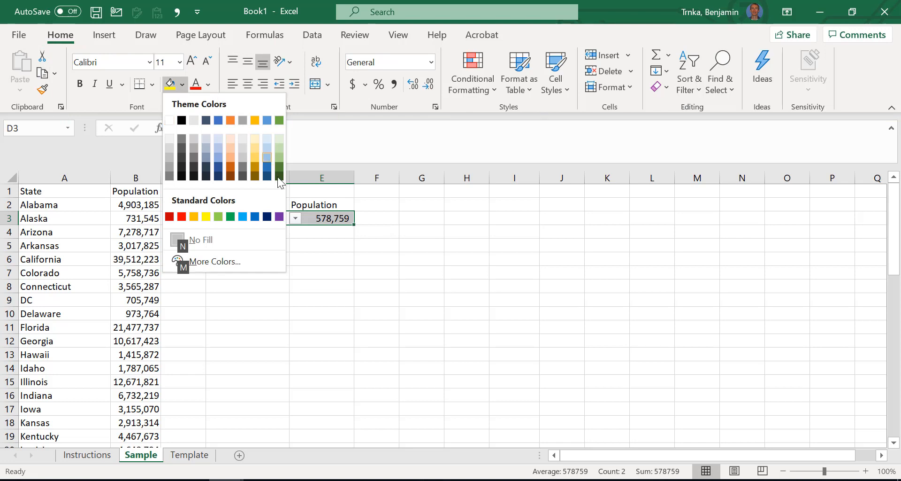
left_click(208, 219)
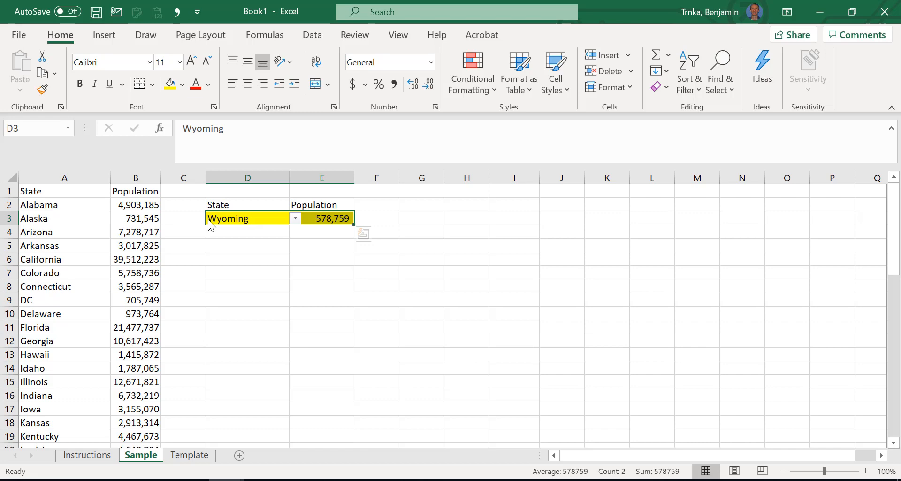
Check the shortcut list on the Instructions sheet, and set the font of cells D3:E3 on the Sample sheet to Abadi.
key("ctrl+Page_Up")
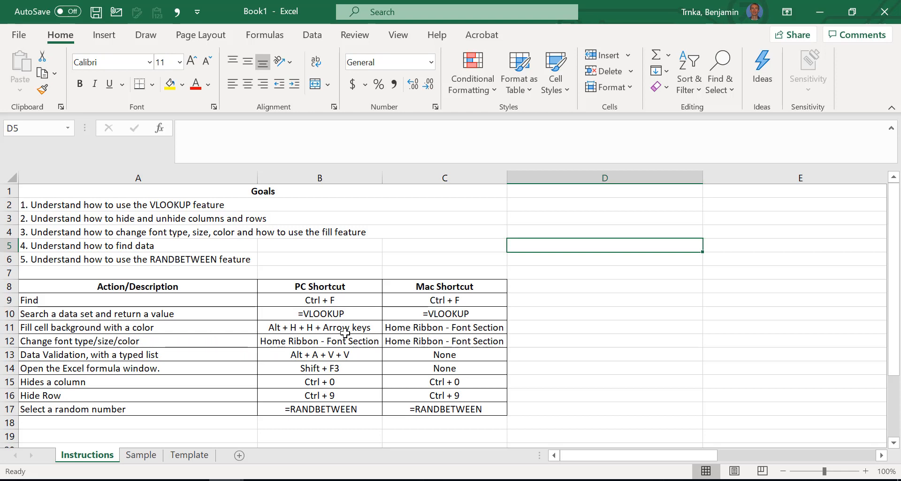
key("ctrl+Page_Down")
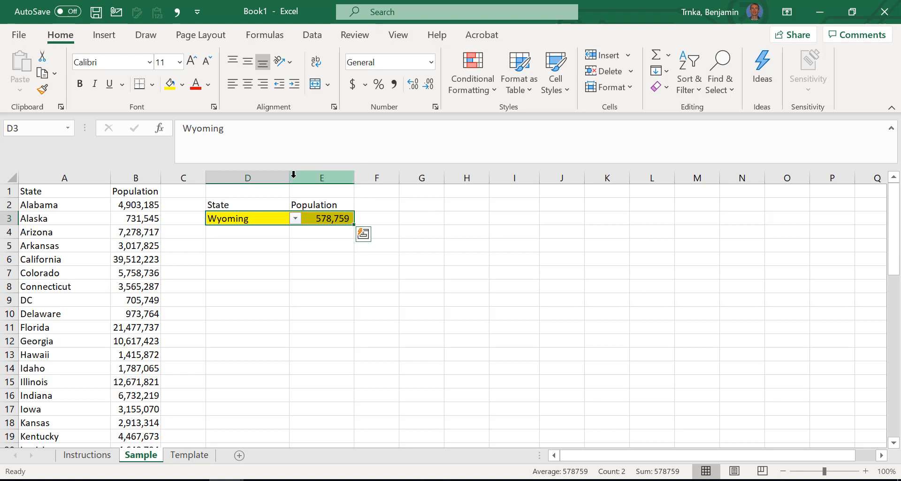
left_click(147, 65)
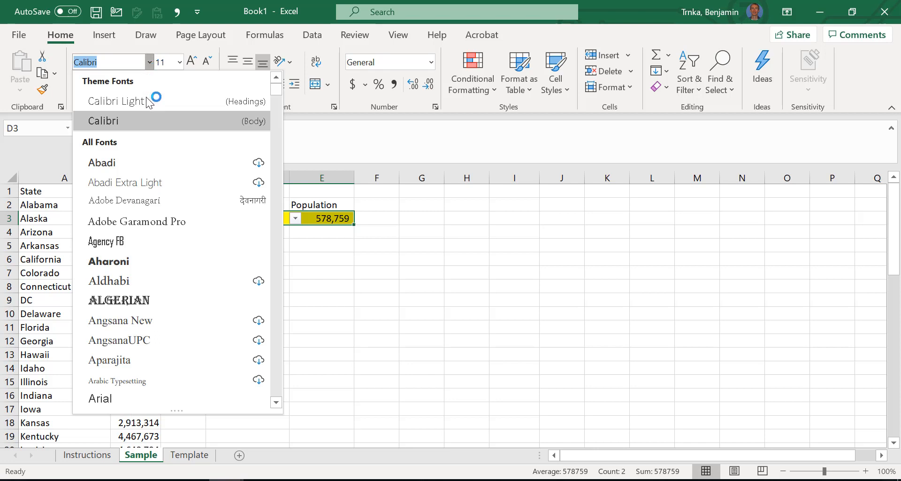
left_click(159, 162)
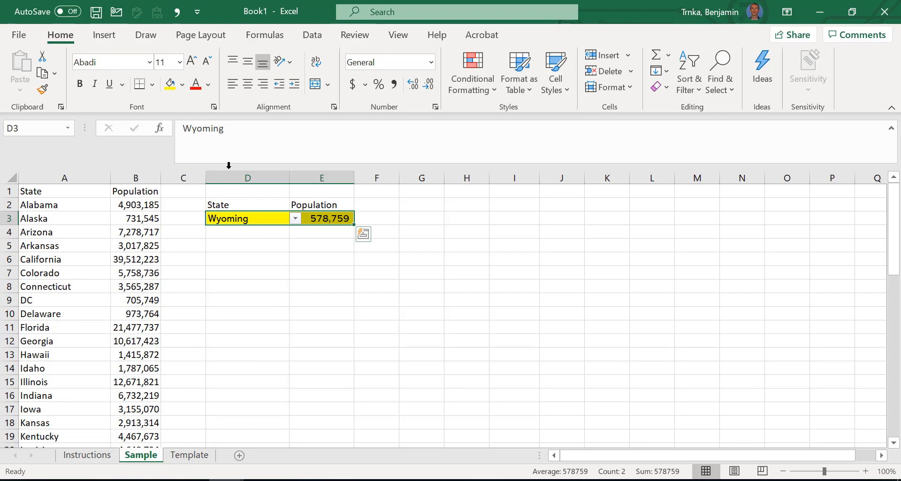
Set the text in cells D3:E3 to blue and its font size to 18.
left_click(181, 62)
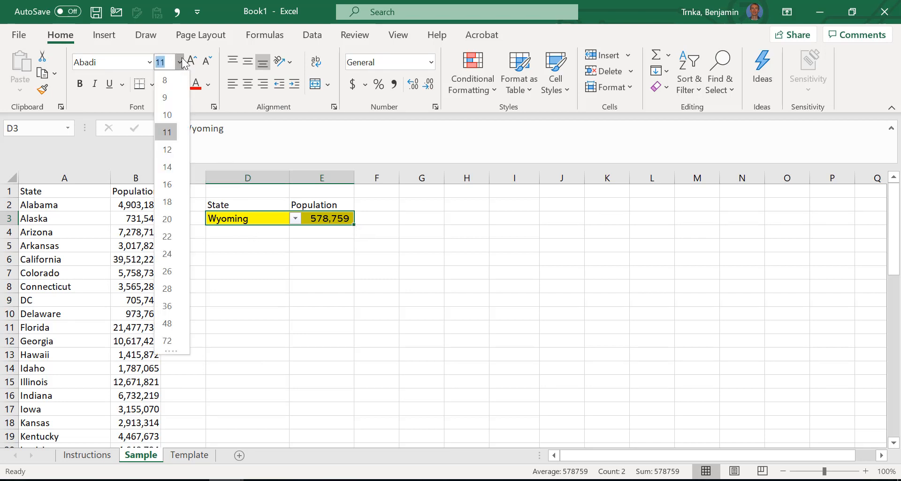
right_click(176, 222)
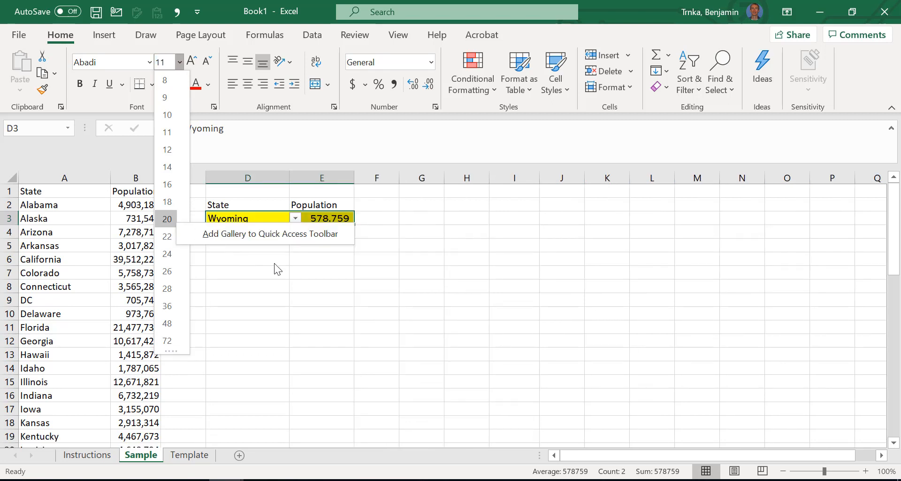
left_click(208, 86)
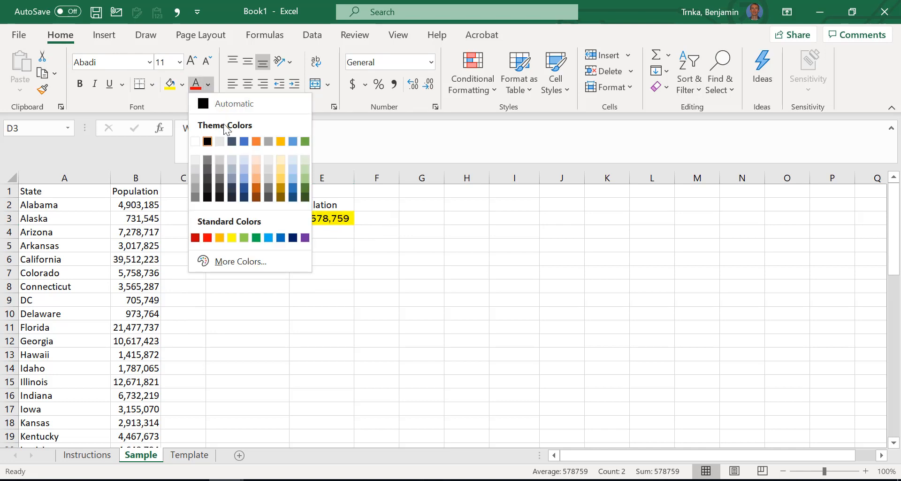
left_click(247, 141)
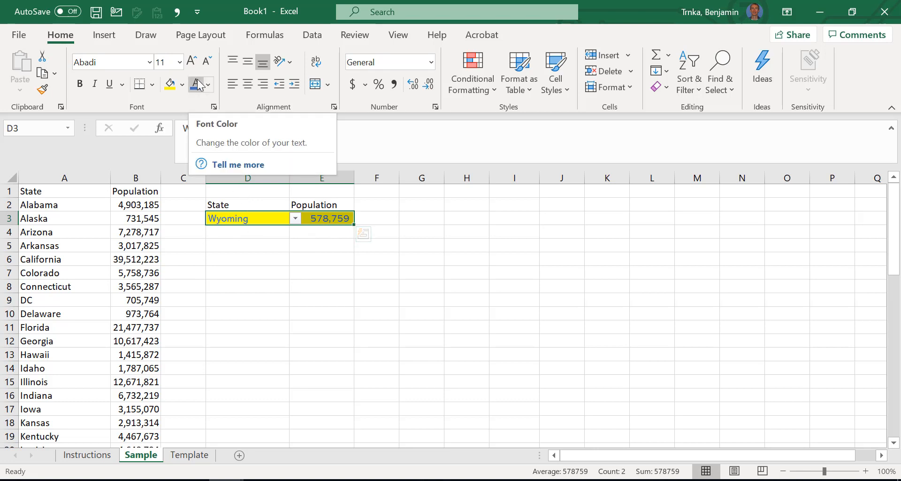
left_click(179, 62)
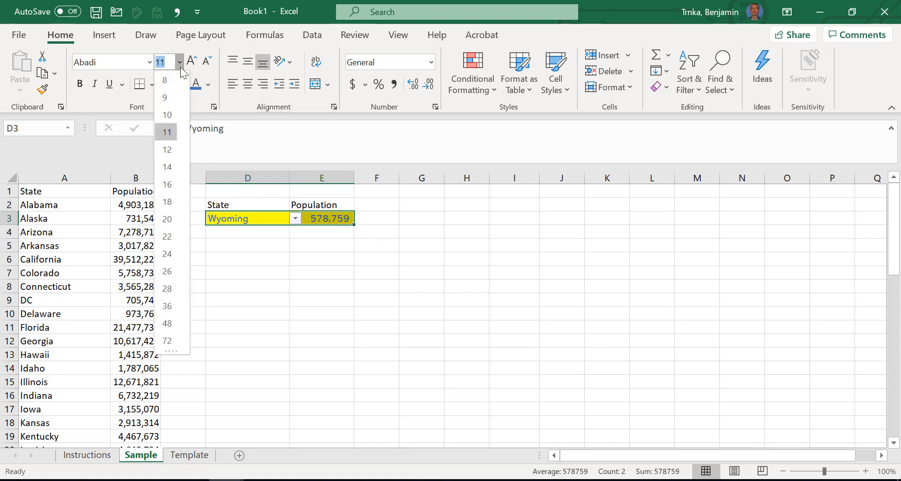
left_click(167, 201)
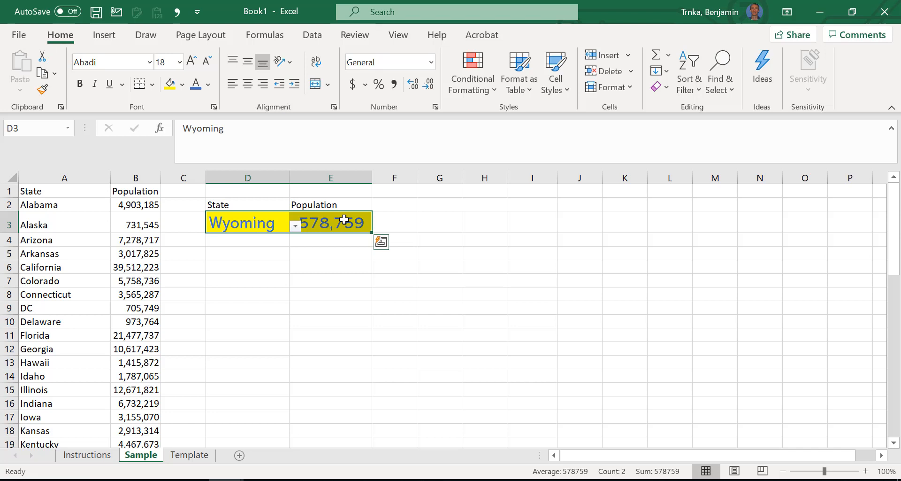
key("ctrl+shift+Down")
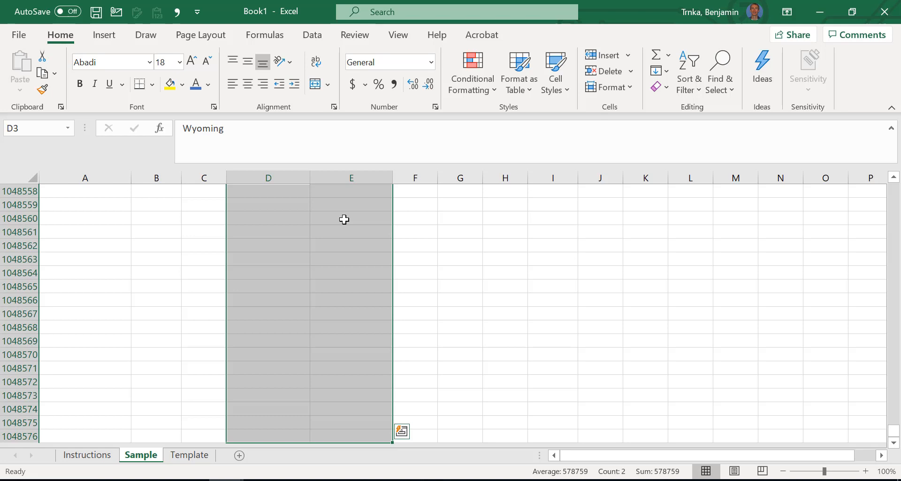
key("ctrl+q")
key("Right")
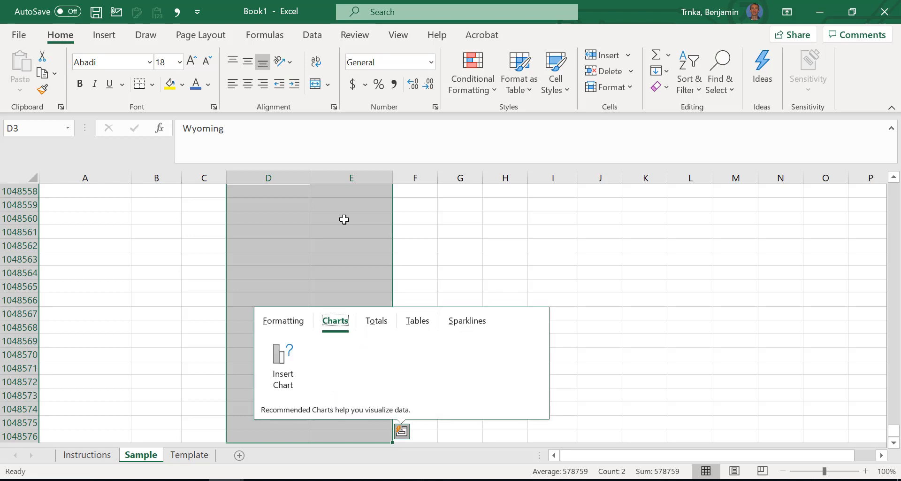
key("Escape")
left_click(468, 246)
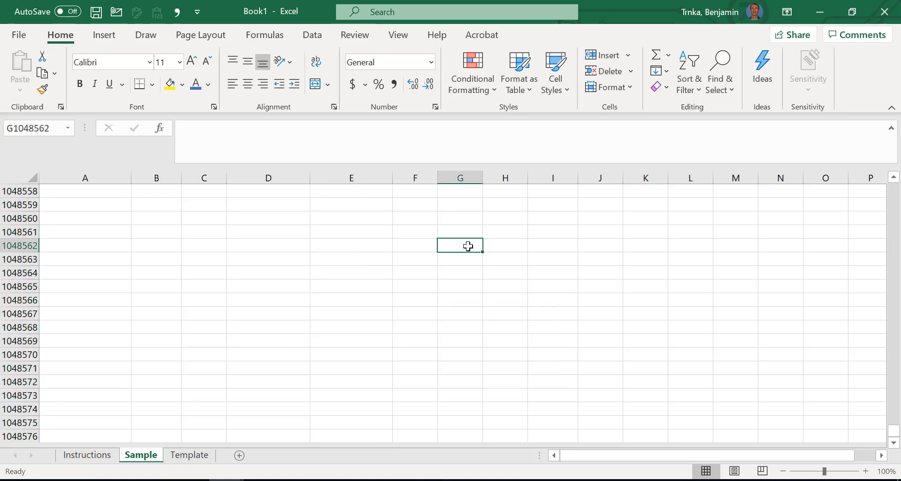
Switch to the Template sheet and examine the Units column of the purchase table down to its grand total.
key("ctrl+Page_Down")
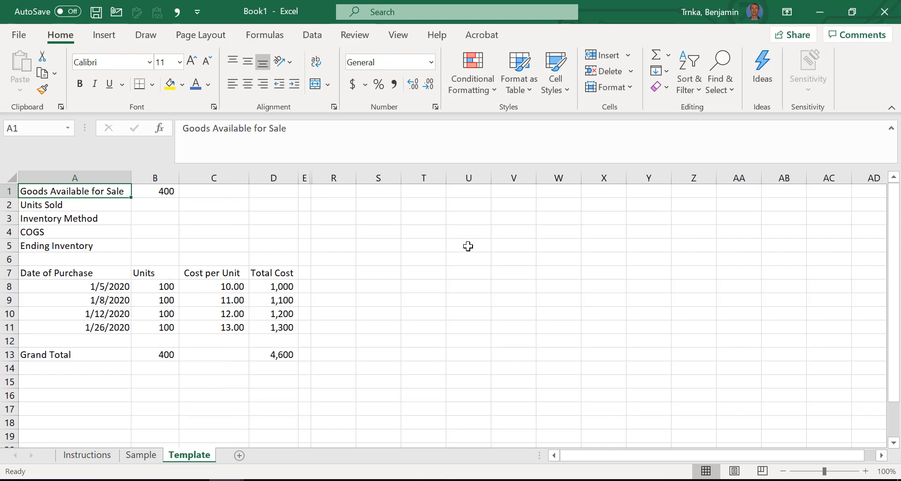
key("Right")
key("Down")
key("Down")
key("Down")
key("Down")
key("Down")
key("Down")
key("Down")
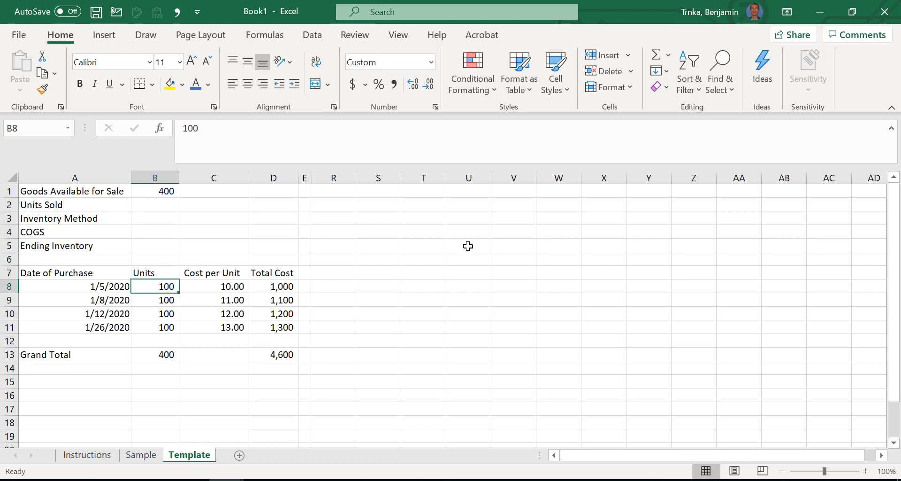
key("Left")
key("Right")
key("Down")
key("Down")
key("Down")
key("Down")
key("Down")
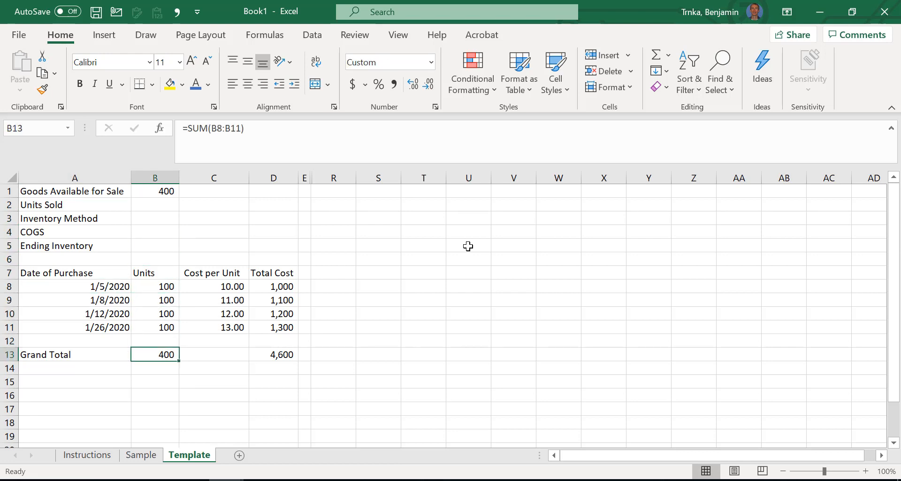
Examine the purchase dates, unit costs, total cost formula and grand totals in the Template sheet's purchase table.
key("Right")
key("Up")
key("Up")
key("Up")
key("Up")
key("Up")
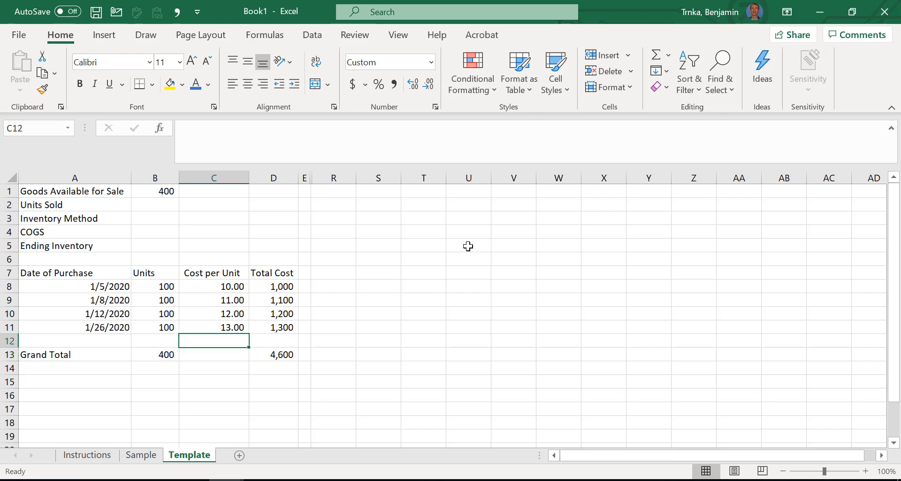
key("Left")
key("Left")
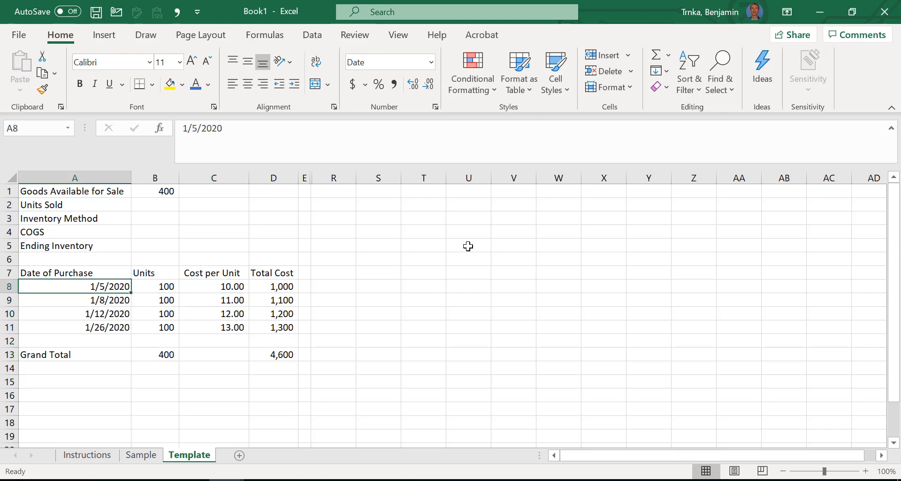
key("Right")
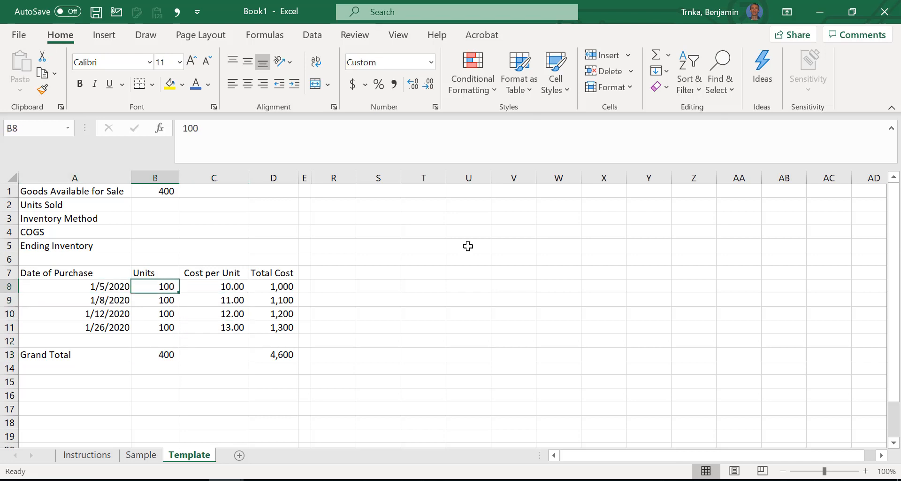
key("Right")
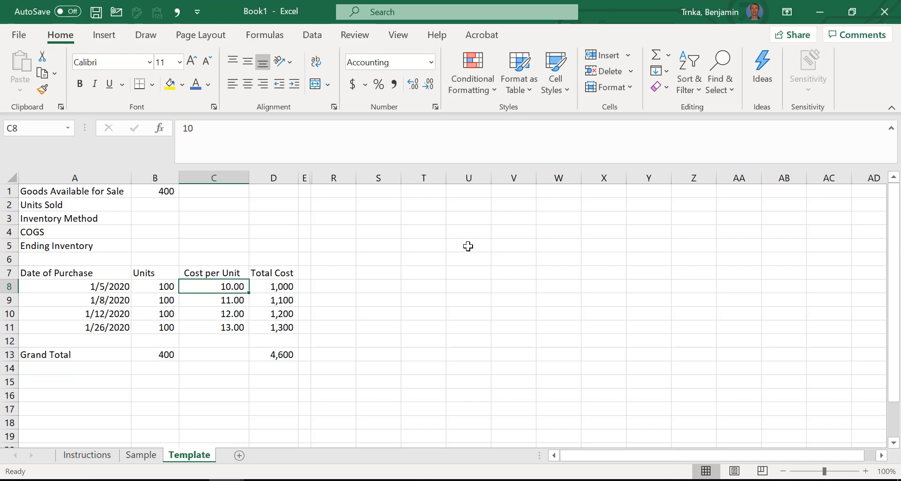
key("Down")
key("Down")
key("Down")
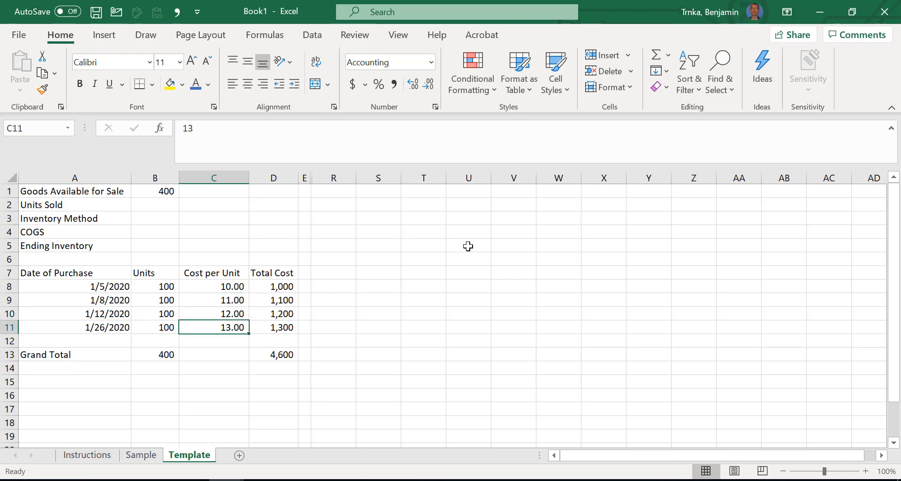
key("Right")
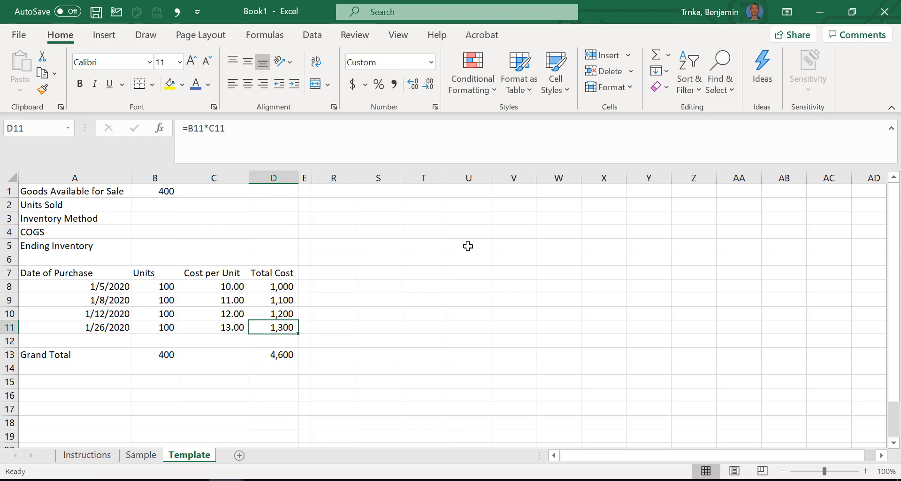
key("Down")
key("Down")
key("Left")
key("Left")
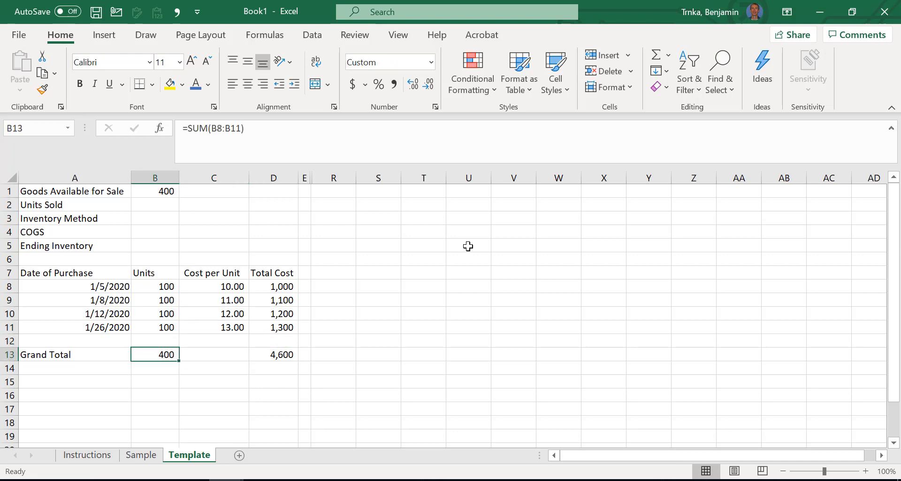
key("Right")
key("Right")
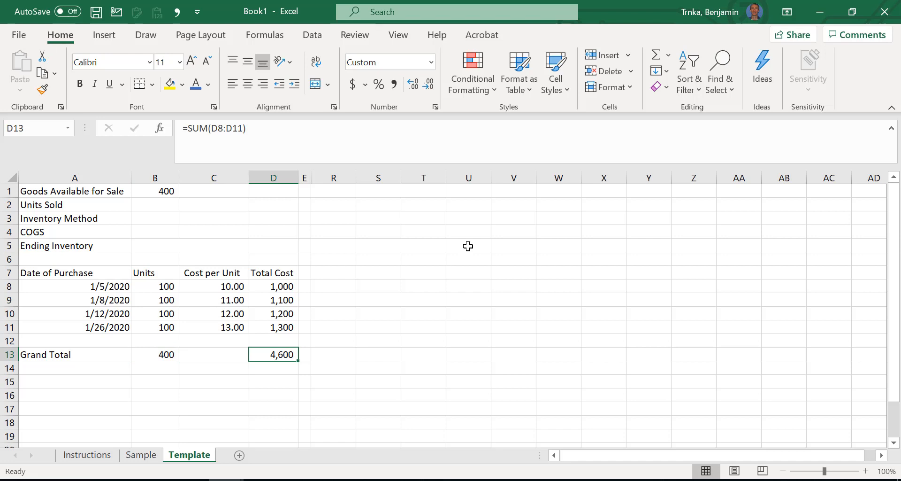
key("Left")
key("Left")
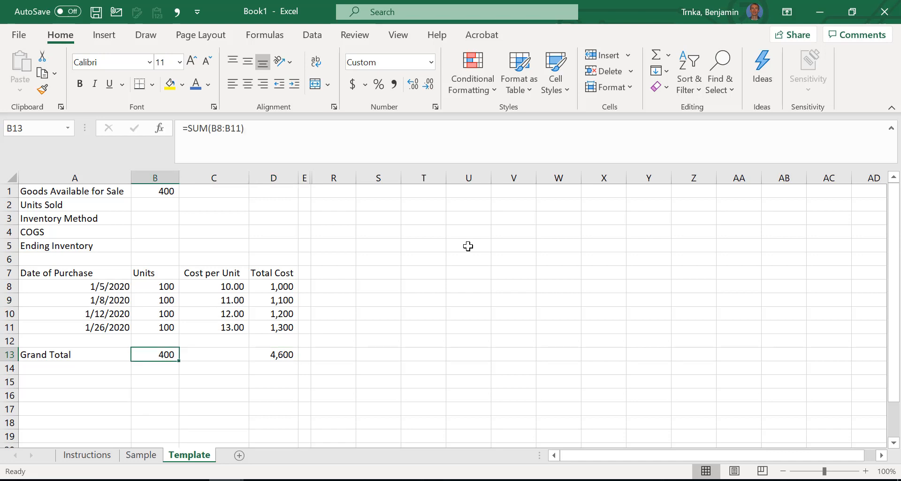
Review the cells beside Units Sold, Inventory Method, COGS and Ending Inventory in B2:B5.
key("Up")
key("Up")
key("Up")
key("Up")
key("Up")
key("Up")
key("Up")
key("Up")
key("Up")
key("Up")
key("Up")
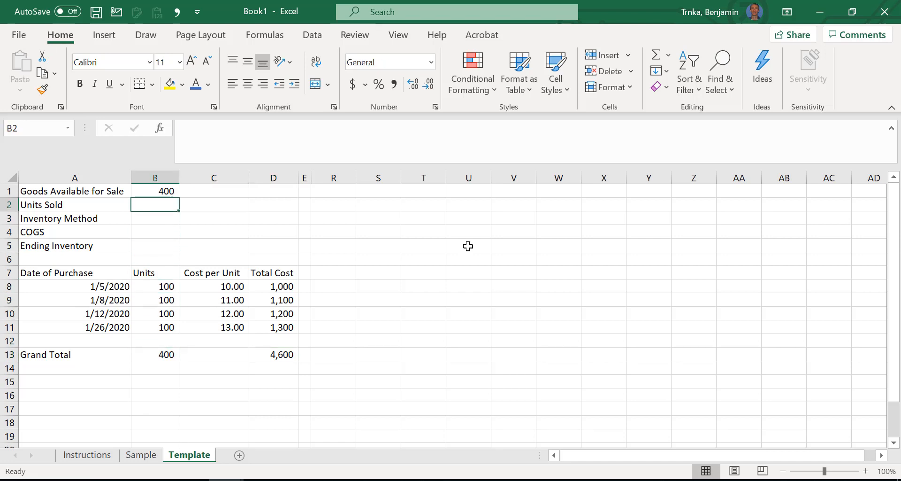
key("Down")
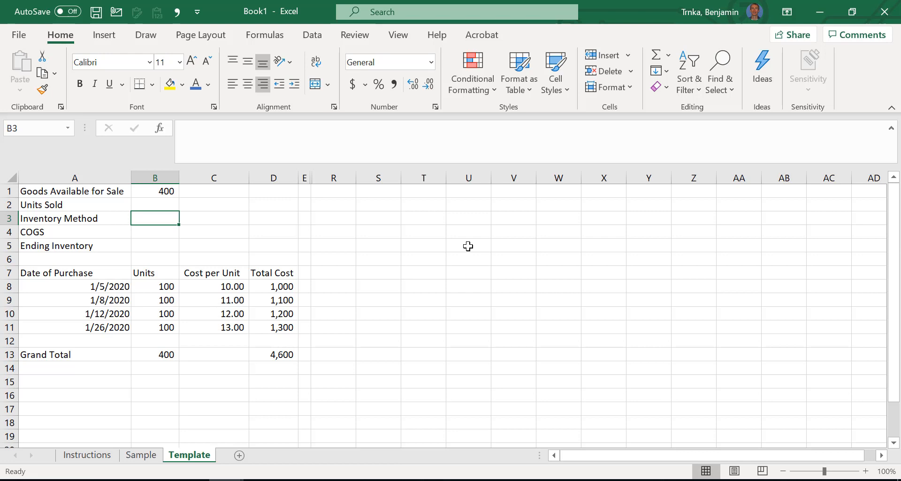
key("Down")
key("Down")
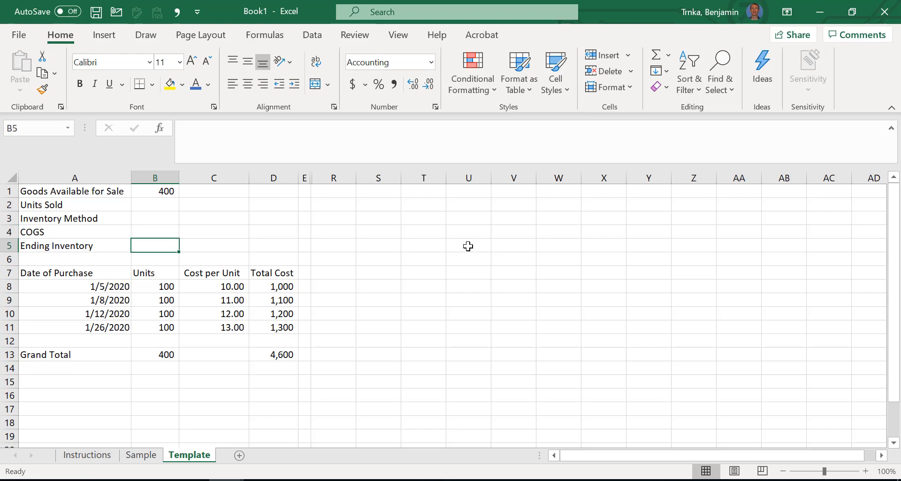
Enter 372 as the Units Sold in cell B2, and leave that cell selected.
key("Up")
key("Up")
key("Up")
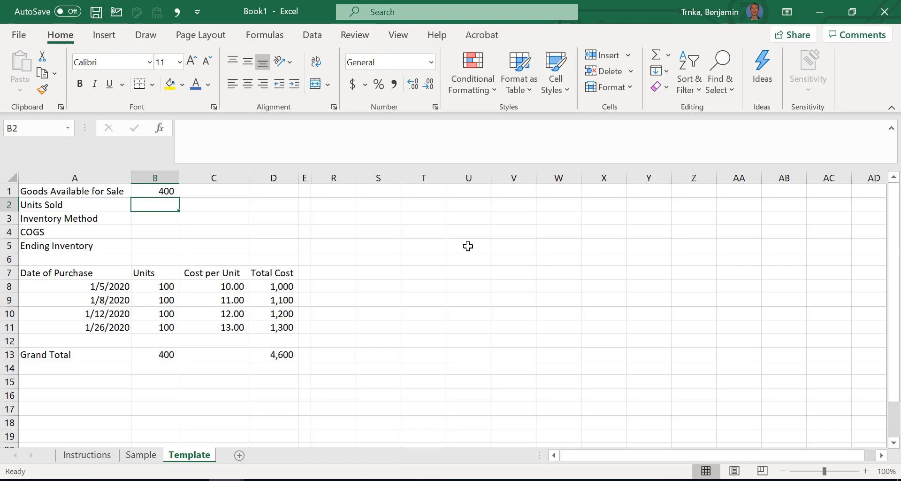
type("372")
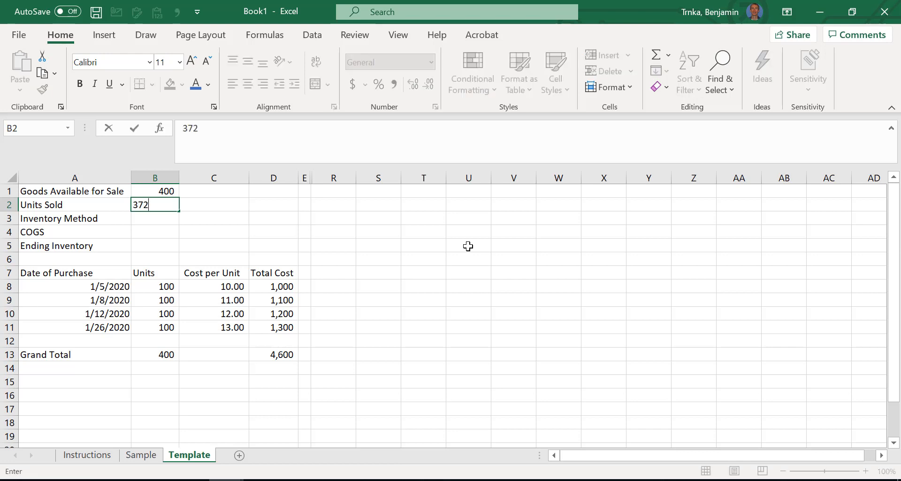
key("Return")
key("Up")
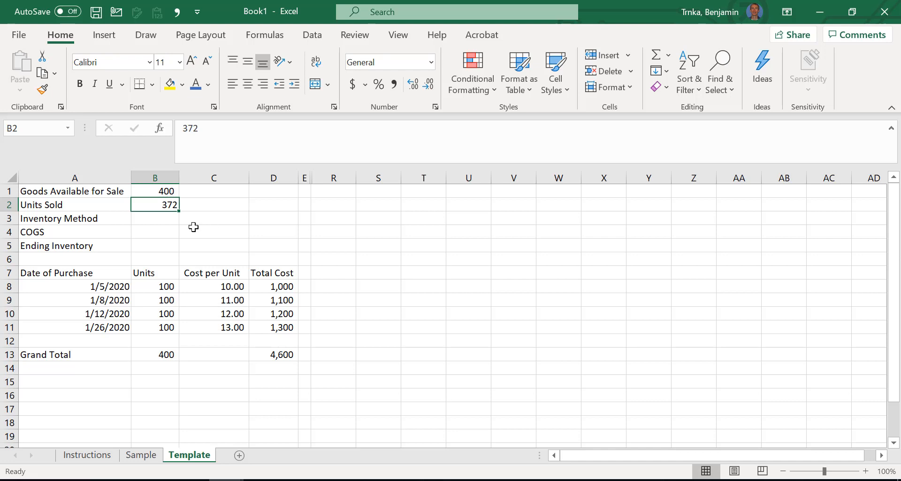
Restrict the Inventory Method cell B3 to an in-cell drop-down list with the source FIFO,LIFO.
left_click(159, 219)
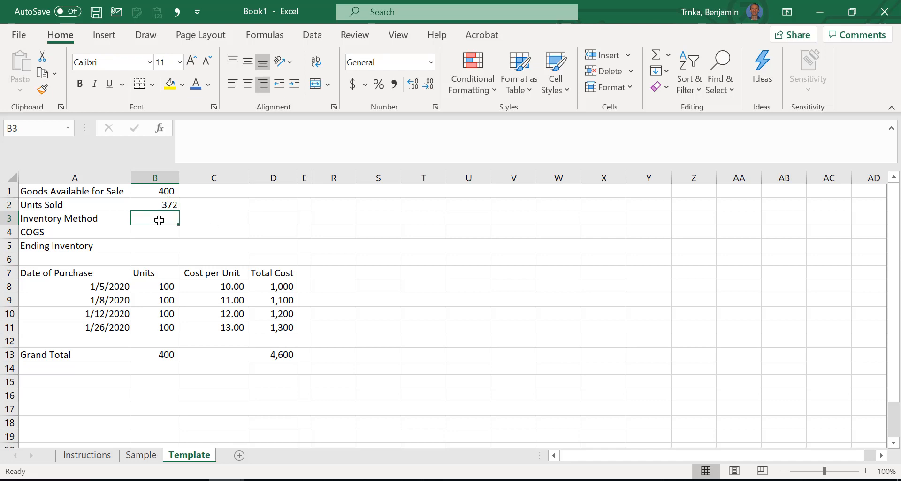
left_click(312, 35)
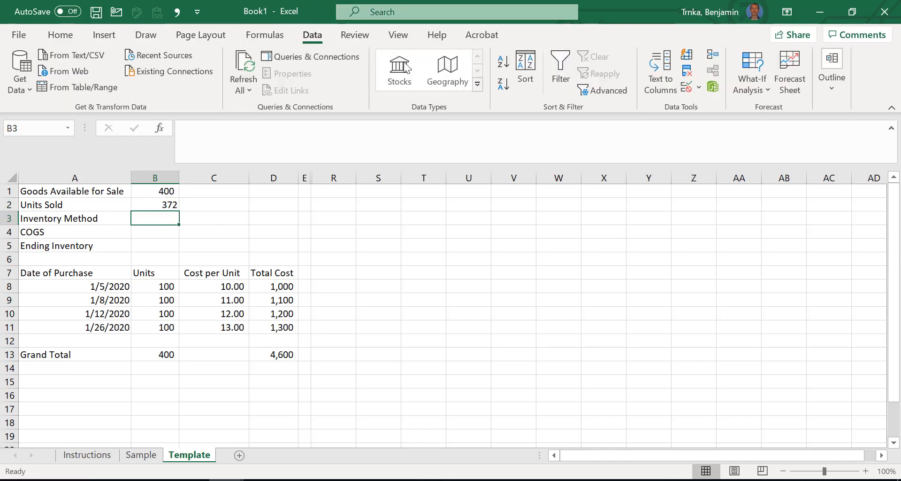
left_click(686, 90)
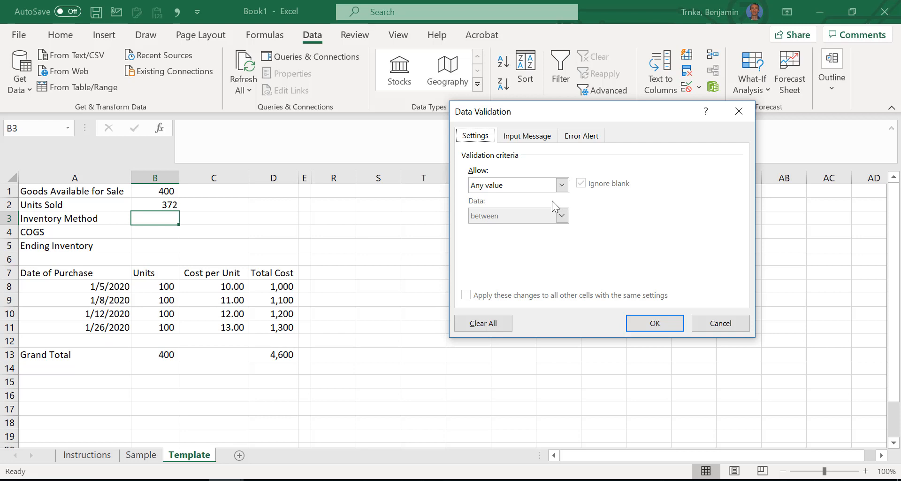
left_click(561, 185)
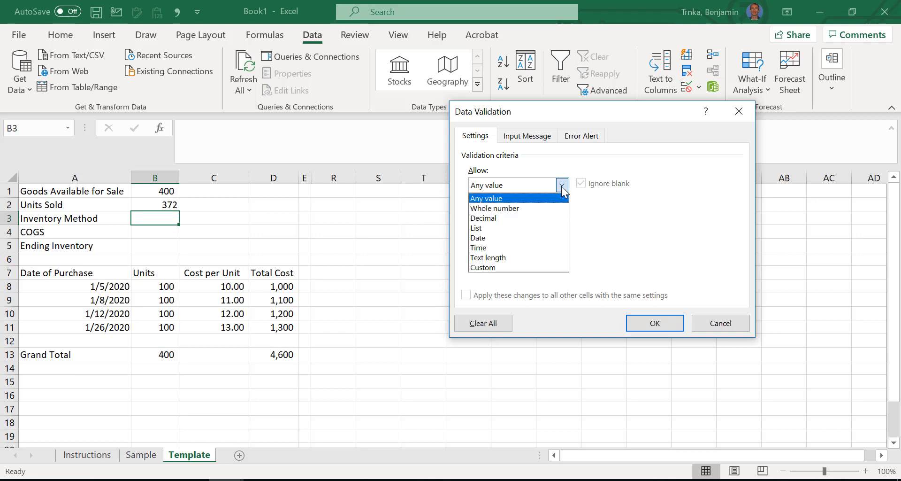
left_click(540, 227)
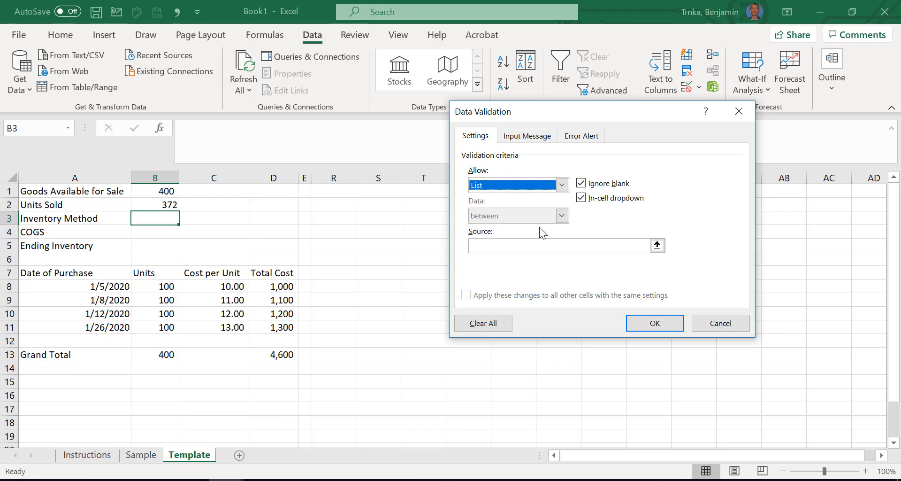
left_click(514, 244)
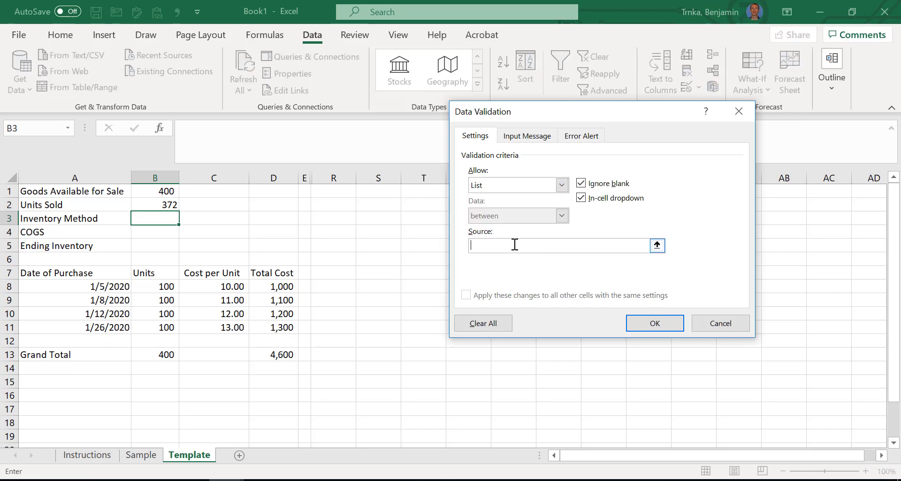
type("FIFO,LIFO")
key("BackSpace")
key("BackSpace")
key("BackSpace")
key("BackSpace")
type("LIFO")
left_click(651, 324)
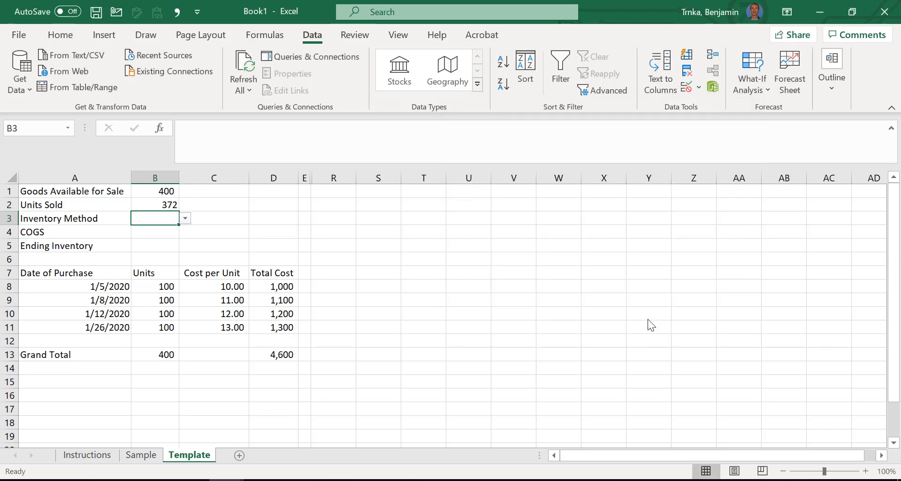
Try the drop-down choices in B3 and enter FIFO as the Inventory Method, leaving that cell selected.
left_click(185, 218)
left_click(172, 230)
left_click(185, 219)
left_click(175, 240)
type("F")
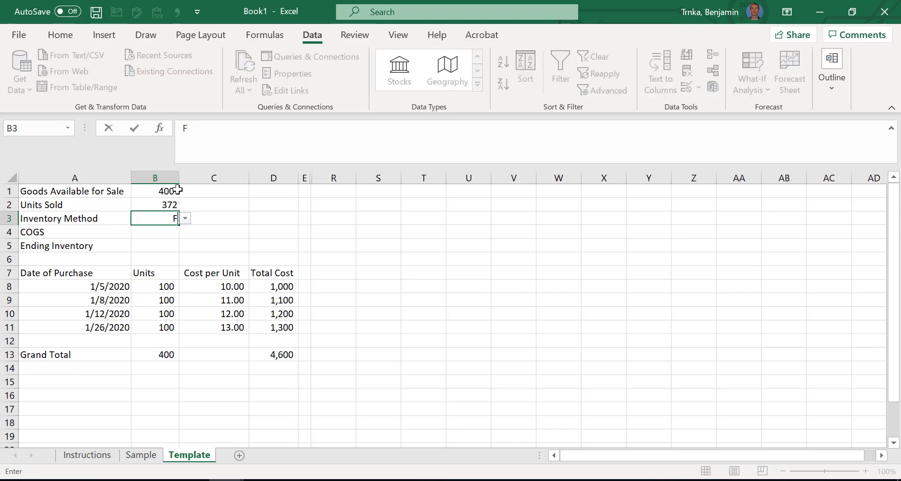
type("IFO")
key("Return")
key("Up")
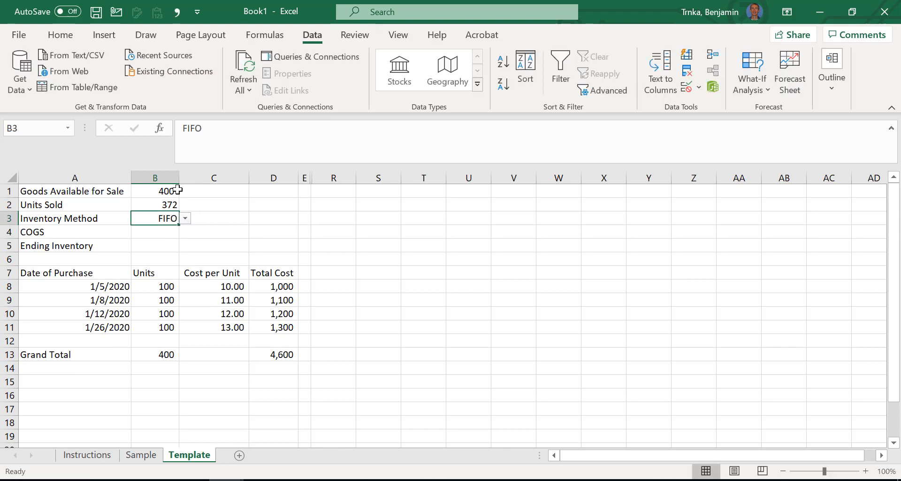
Try to change the Inventory Method in B3 to FILO, cancel the entry and move to the COGS cell B4.
key("F2")
key("BackSpace")
key("BackSpace")
type("LO")
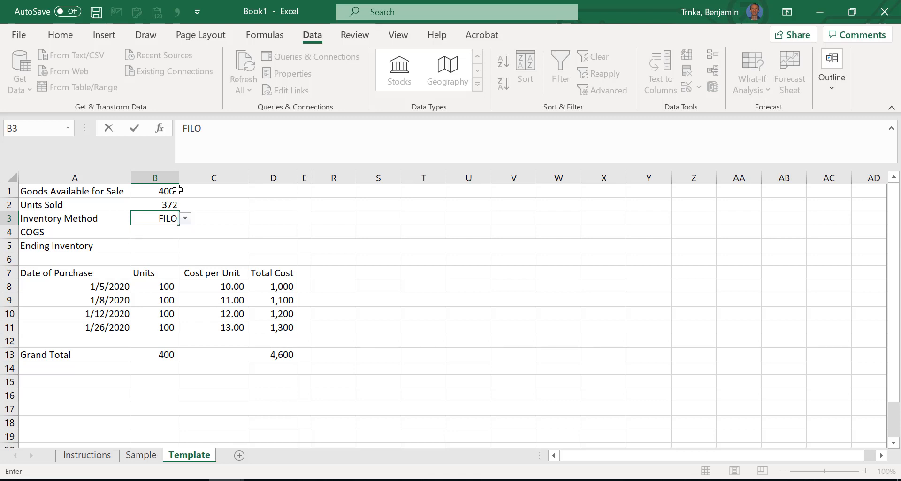
key("Return")
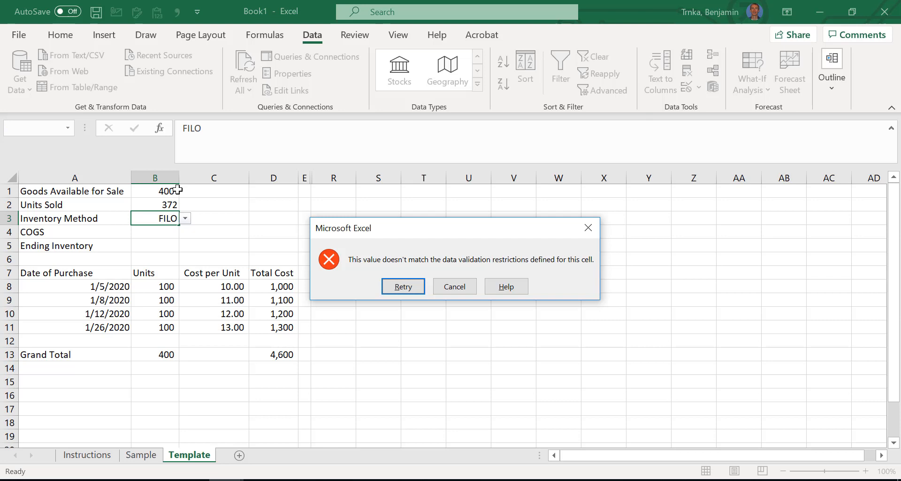
key("Escape")
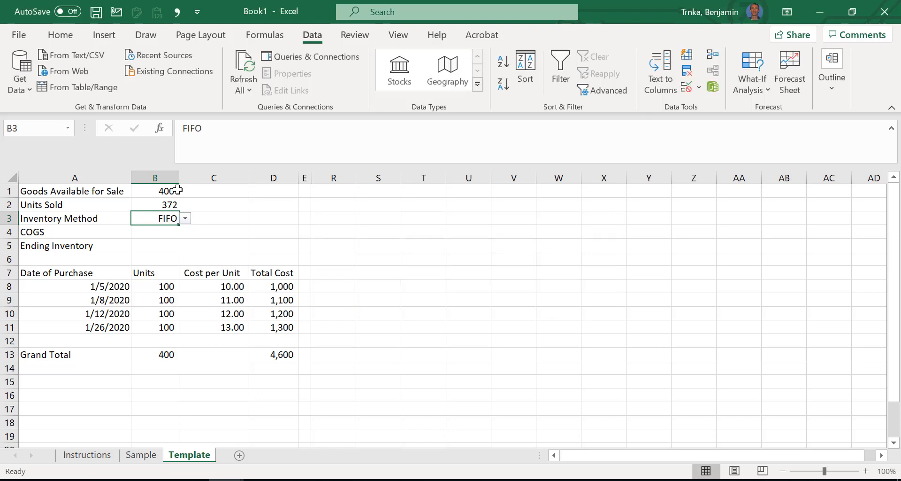
key("Down")
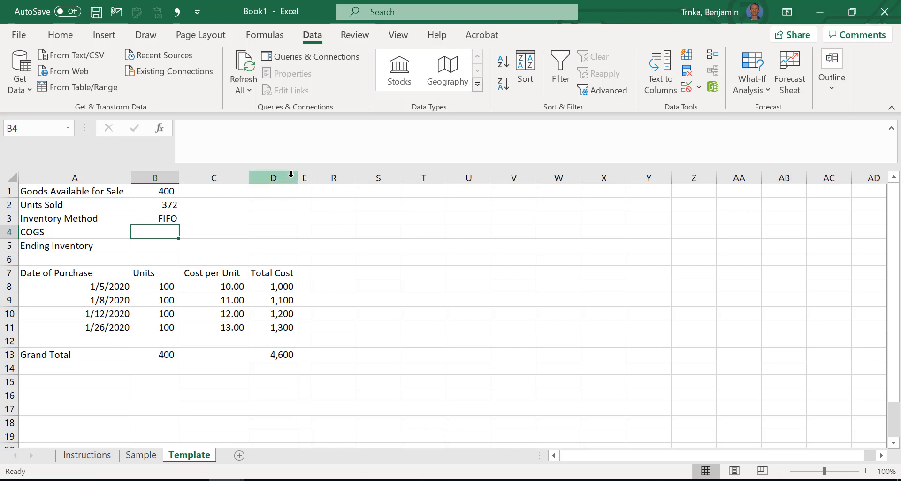
Unhide the columns between E and R in the Template sheet.
left_click_drag(291, 177, 366, 175)
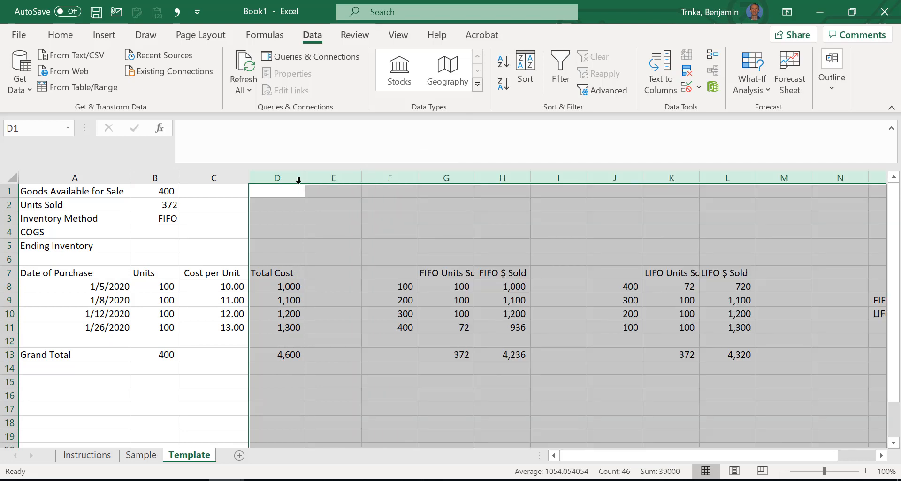
key("ctrl+z")
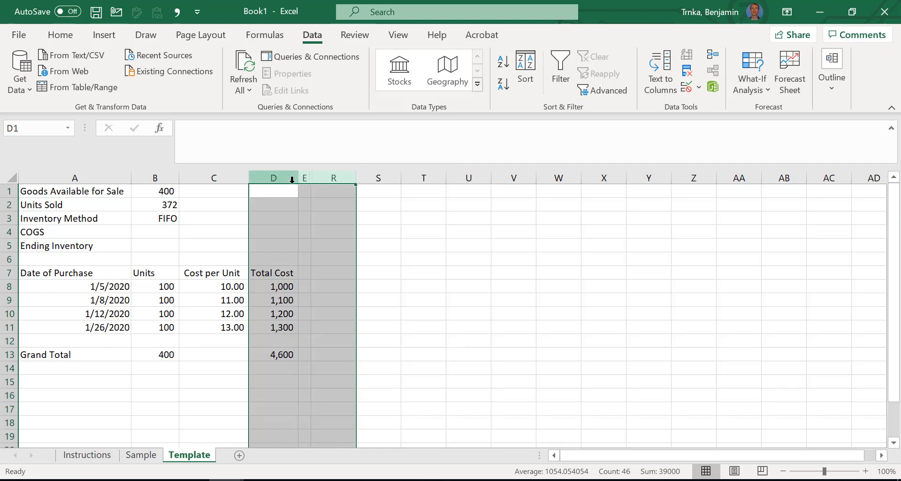
left_click_drag(282, 172, 352, 165)
right_click(339, 175)
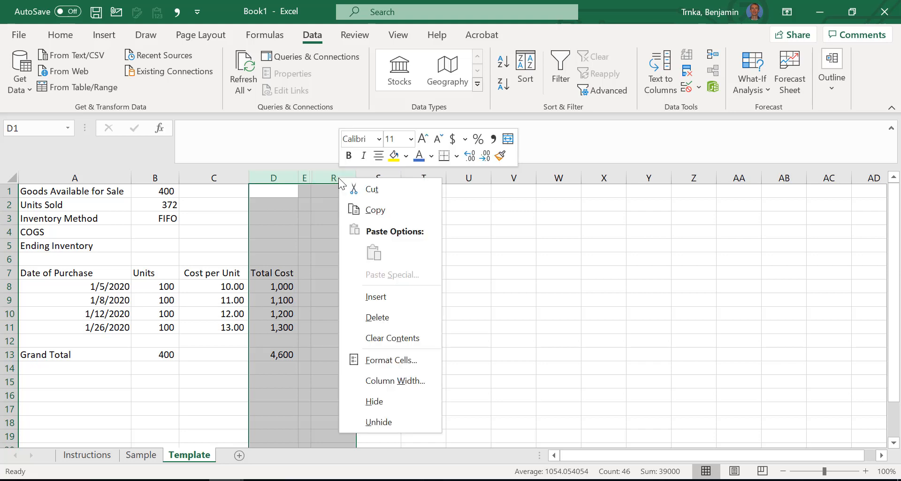
left_click(415, 419)
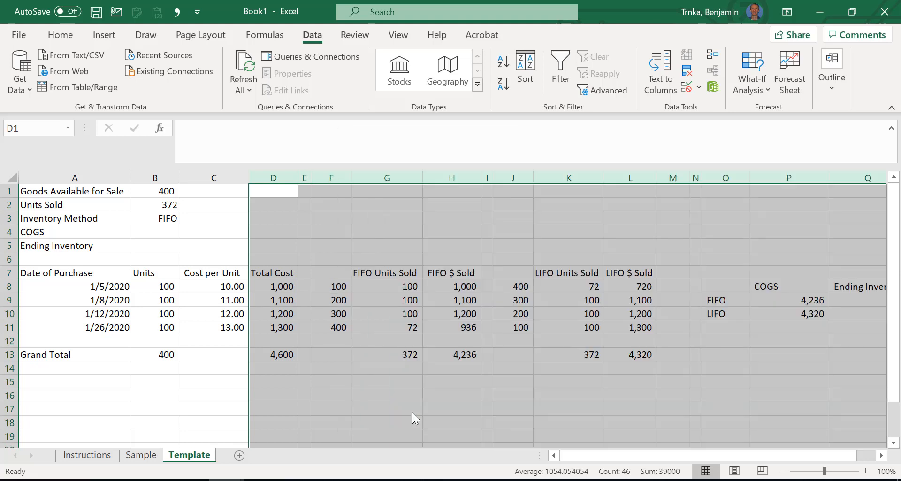
Examine the FIFO and LIFO calculation columns along the 1/26/2020 purchase row.
left_click(505, 331)
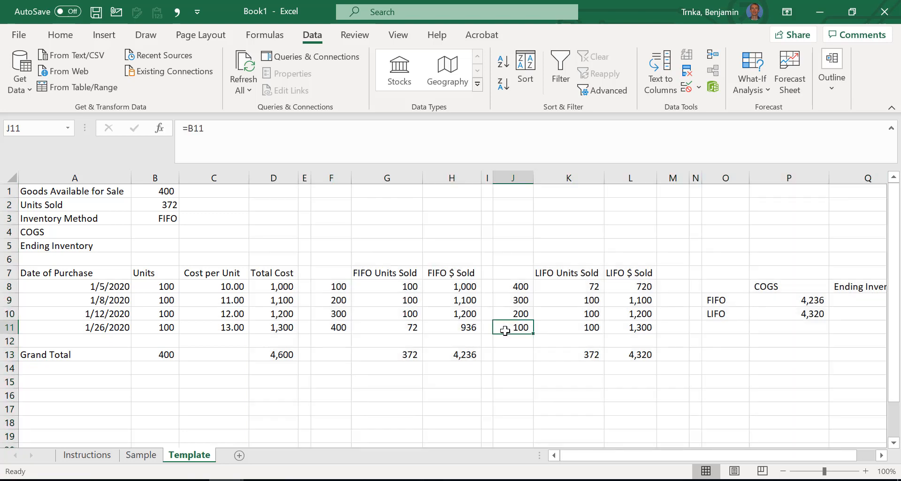
key("Right")
key("Right")
key("Right")
key("Right")
key("Right")
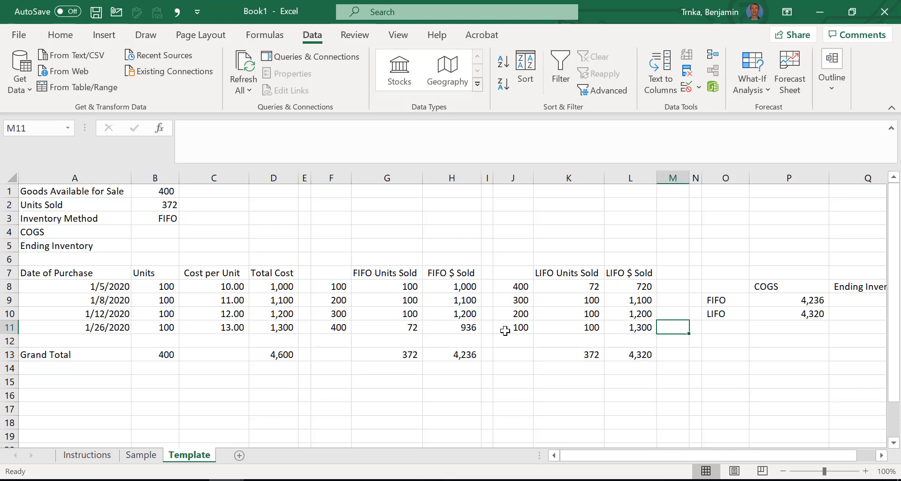
key("Left")
key("Left")
key("Left")
key("Left")
key("Left")
key("Left")
key("Left")
key("Left")
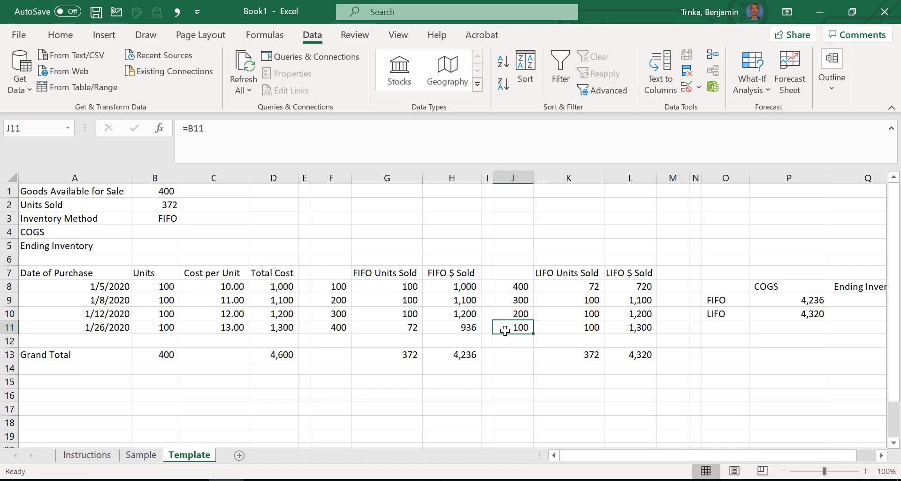
Examine the Grand Total formulas under the FIFO and LIFO units and dollars sold columns in row 13.
key("Down")
key("Down")
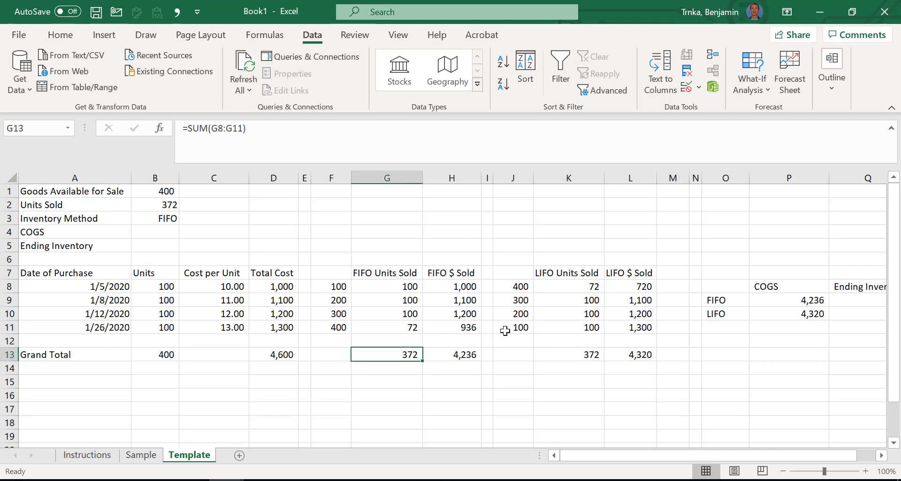
key("Right")
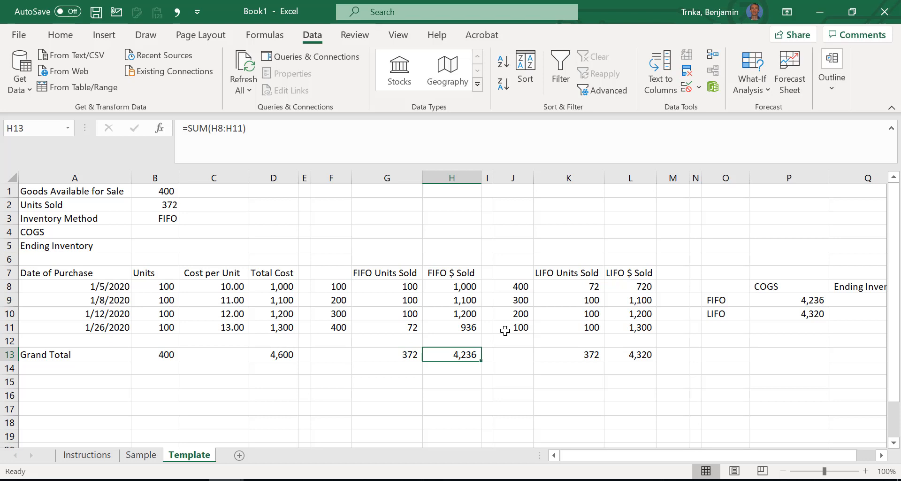
key("Right")
key("Right")
key("Right")
key("Right")
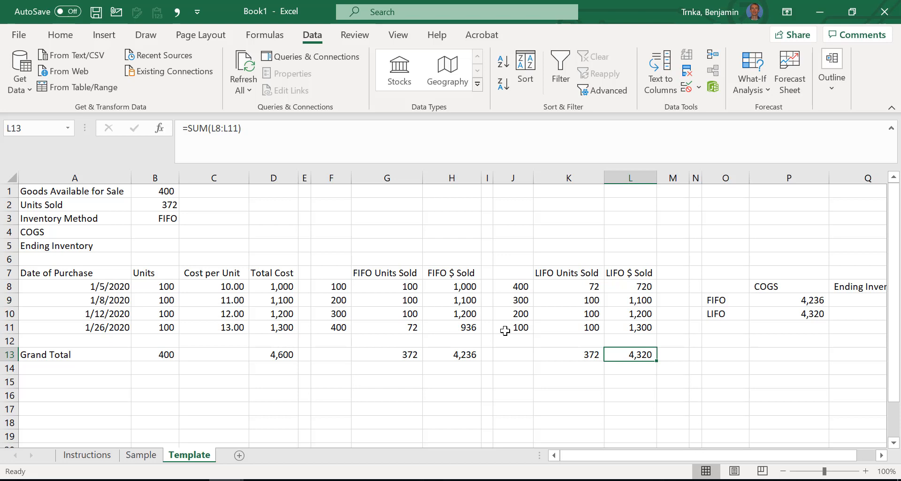
Examine the COGS and Ending Inventory formulas for FIFO and LIFO in the summary table at O8:Q10.
key("Up")
key("Up")
key("Up")
key("Up")
key("Right")
key("Right")
key("Right")
key("Right")
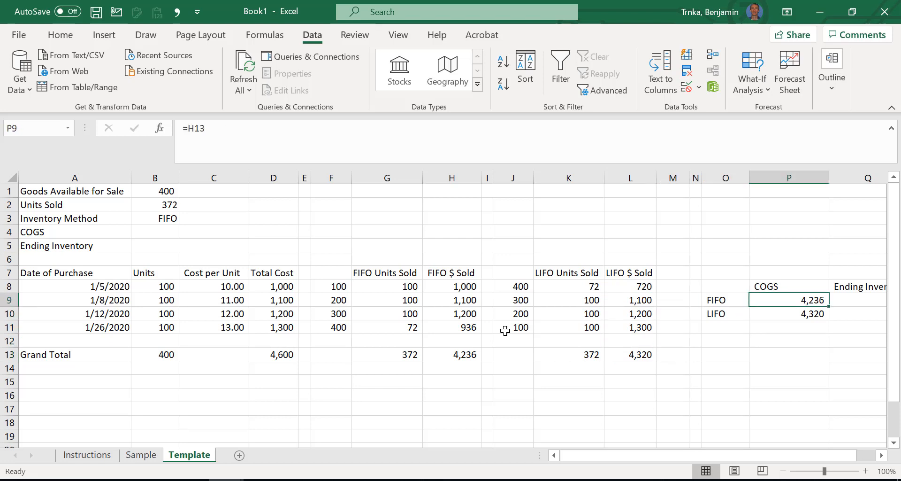
key("Right")
key("Left")
key("Left")
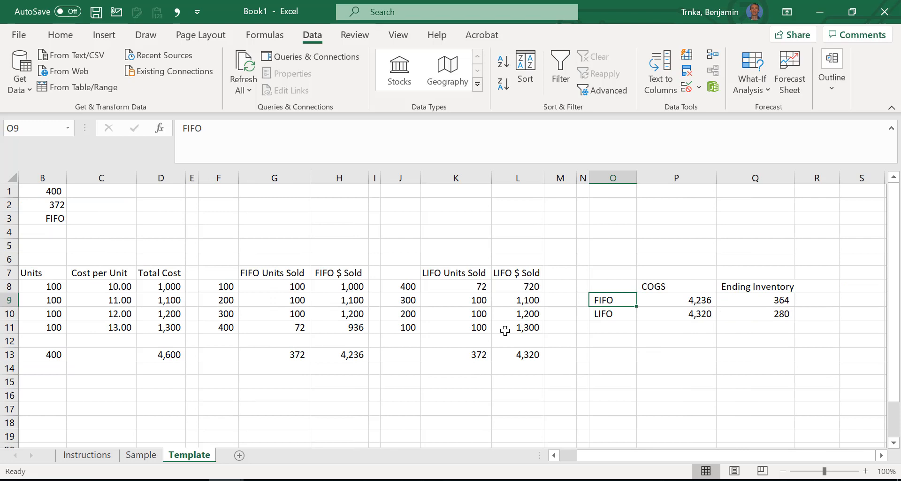
key("Right")
key("Right")
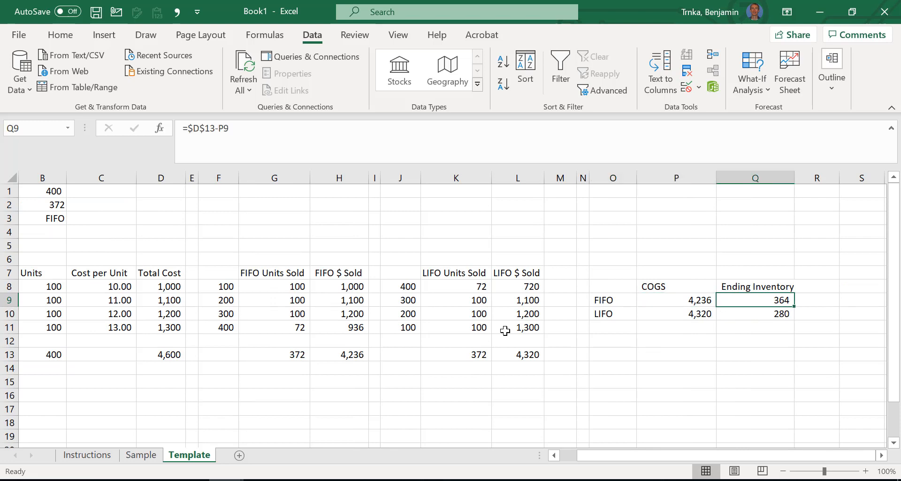
key("Left")
key("Left")
key("Down")
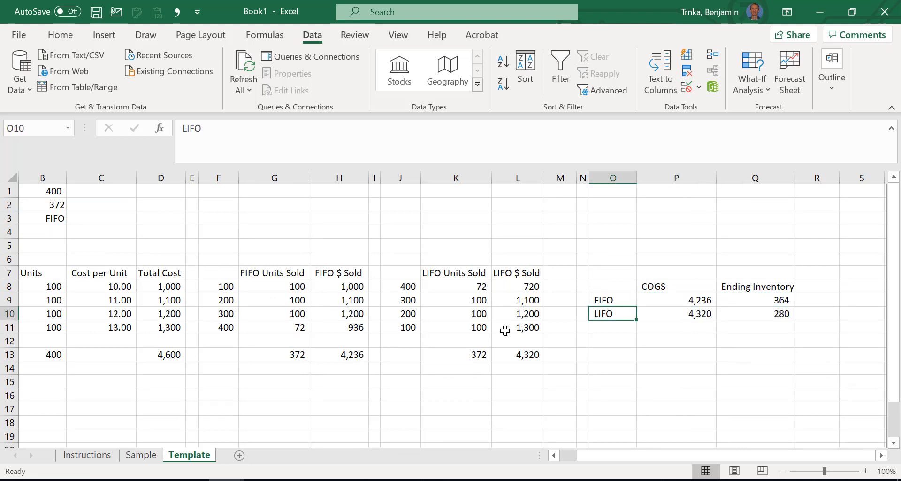
key("Right")
key("Right")
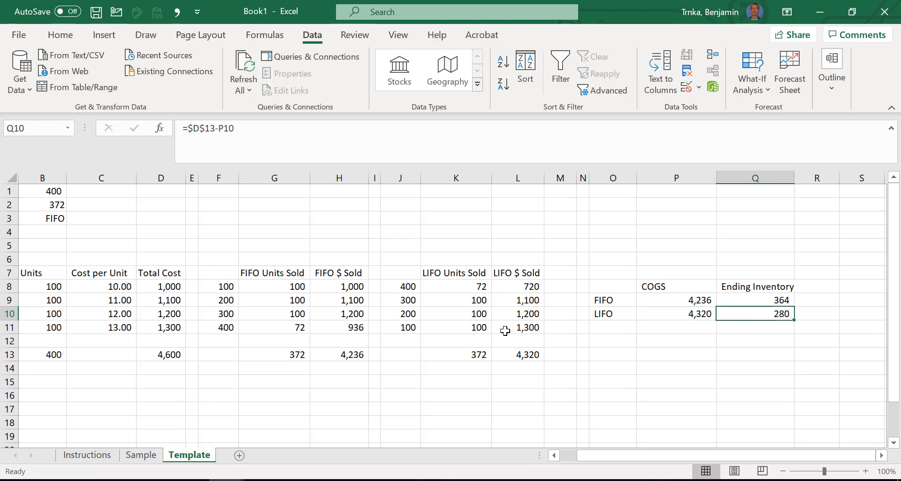
Return to the empty COGS cell B4 and select it.
key("Left")
key("Left")
key("Left")
key("Left")
key("Left")
key("Left")
key("Left")
key("Left")
key("Left")
key("Left")
key("Left")
key("Left")
key("Left")
key("Left")
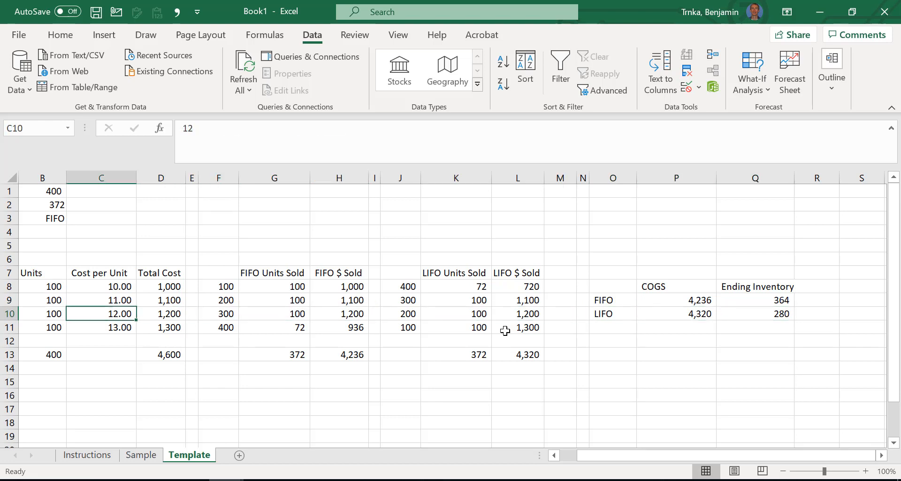
key("Left")
key("Left")
key("Up")
key("Up")
key("Up")
key("Up")
key("Up")
key("Up")
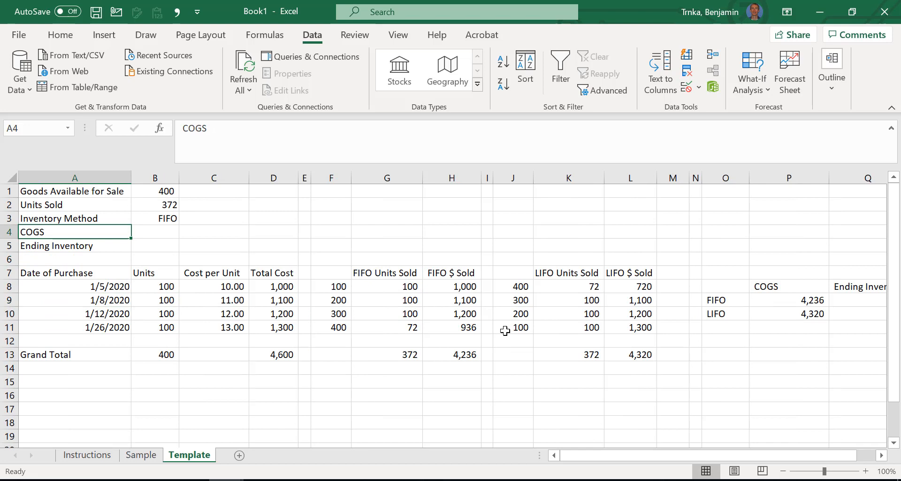
key("Right")
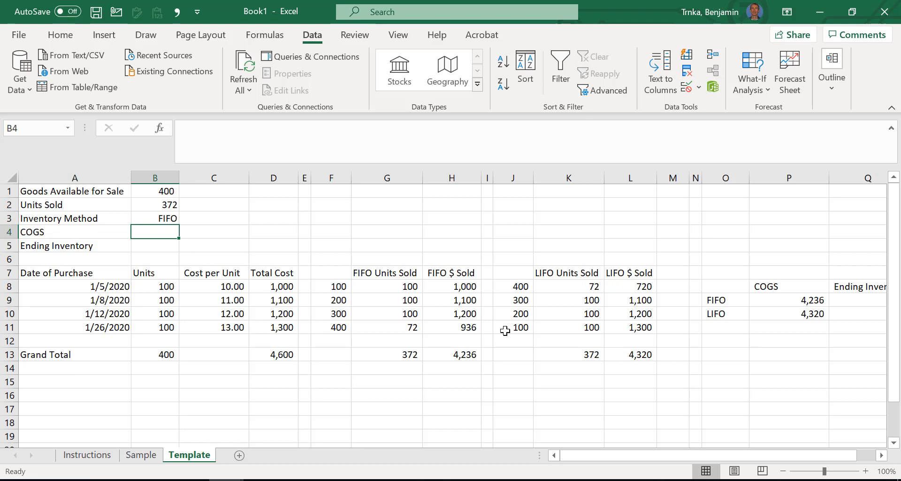
key("shift+F3")
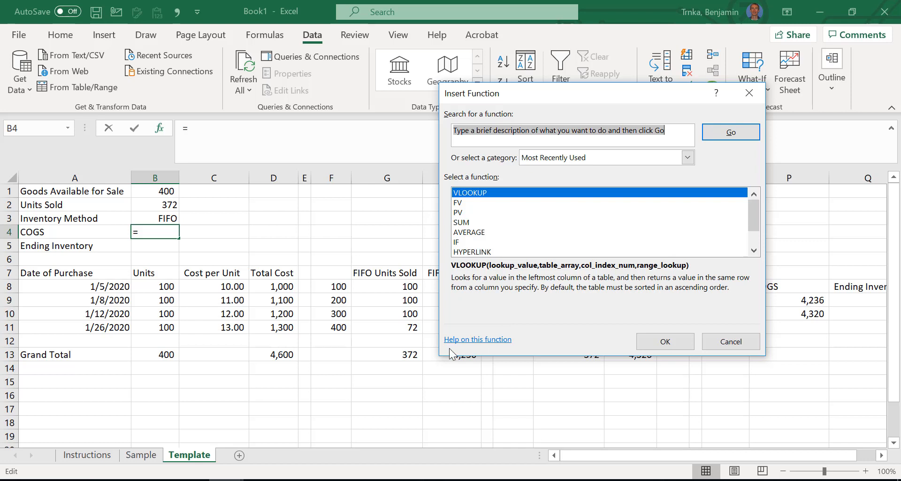
left_click(479, 194)
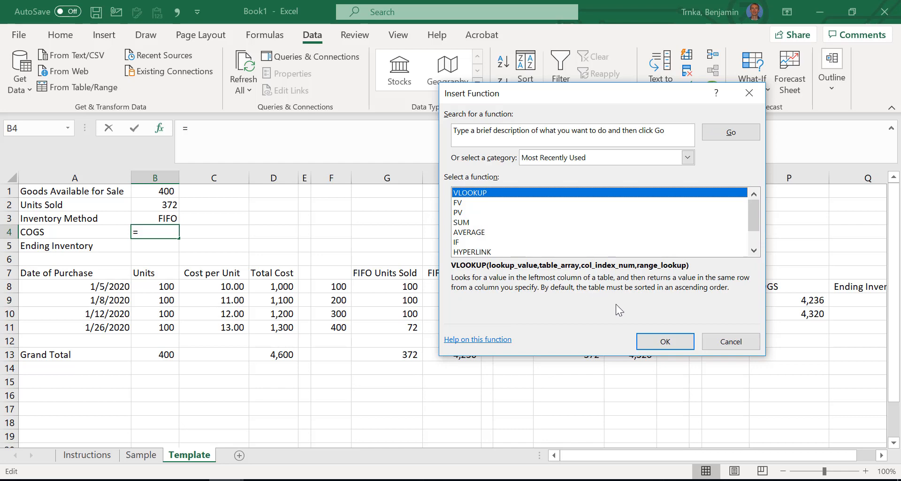
left_click(659, 335)
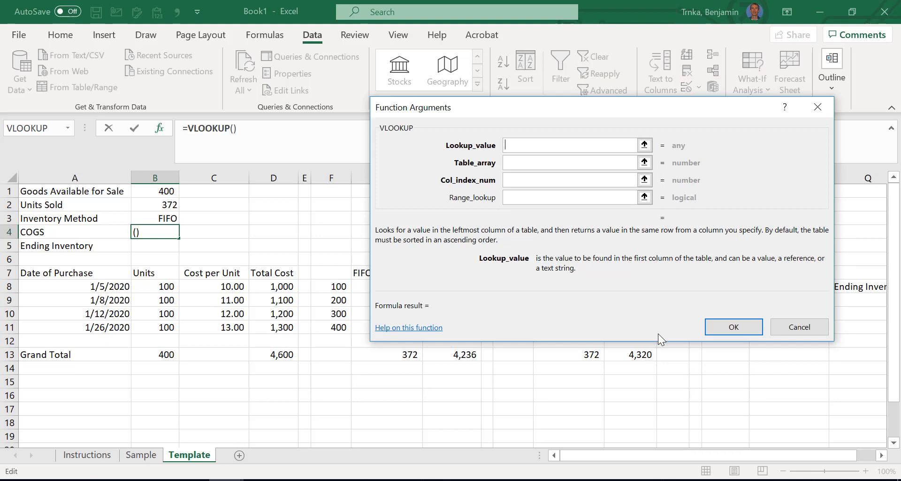
key("Escape")
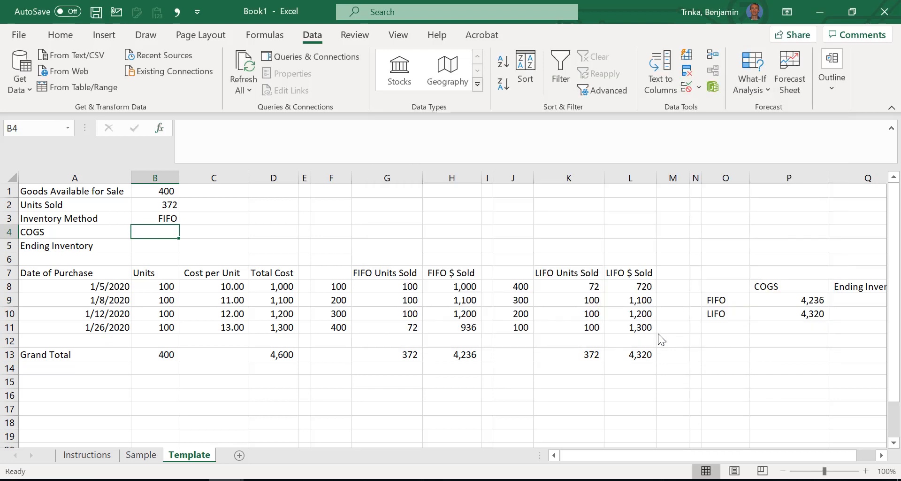
Insert a VLOOKUP function into the COGS cell B4 and bring up its arguments.
key("shift+F3")
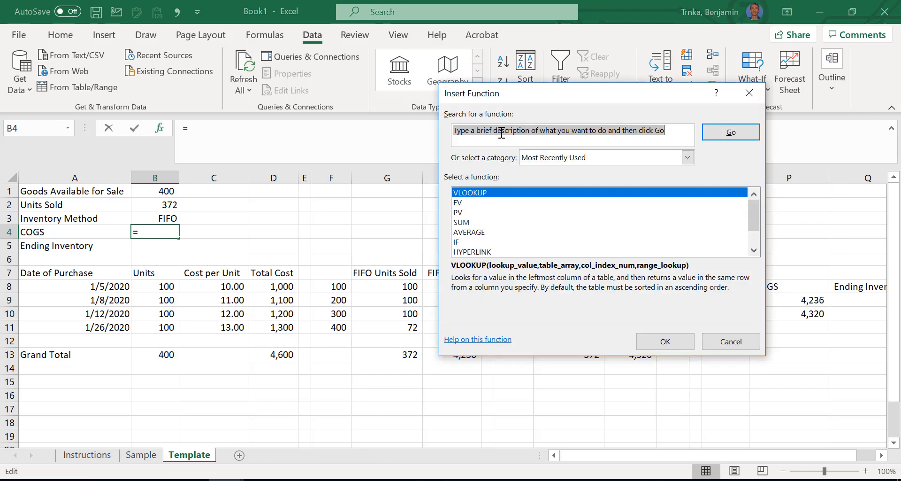
type("VLO")
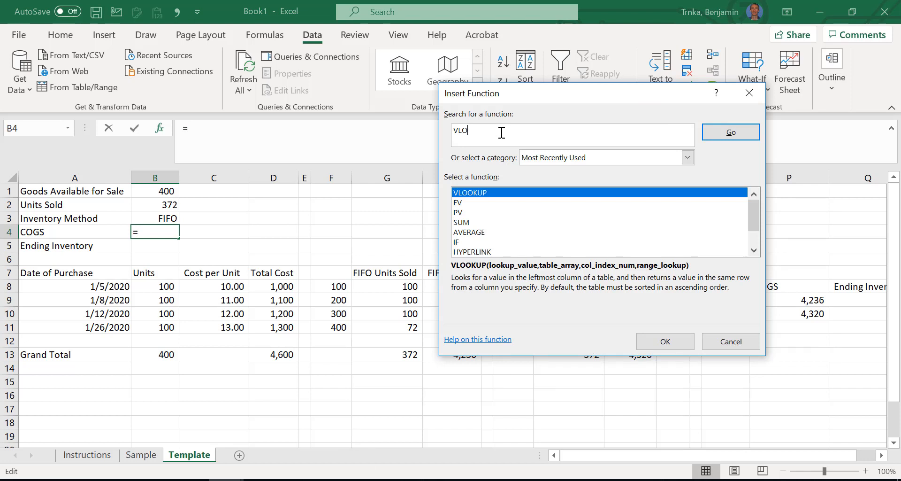
type("OKUP")
double_click(498, 189)
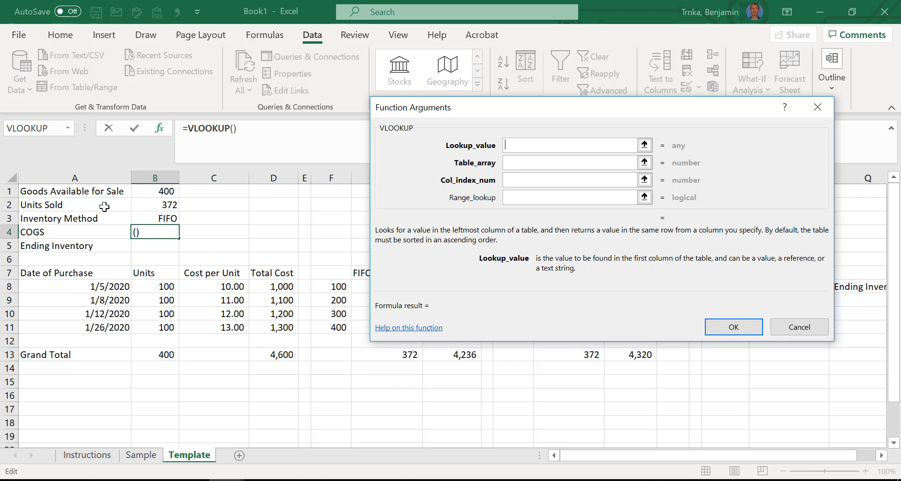
left_click(153, 215)
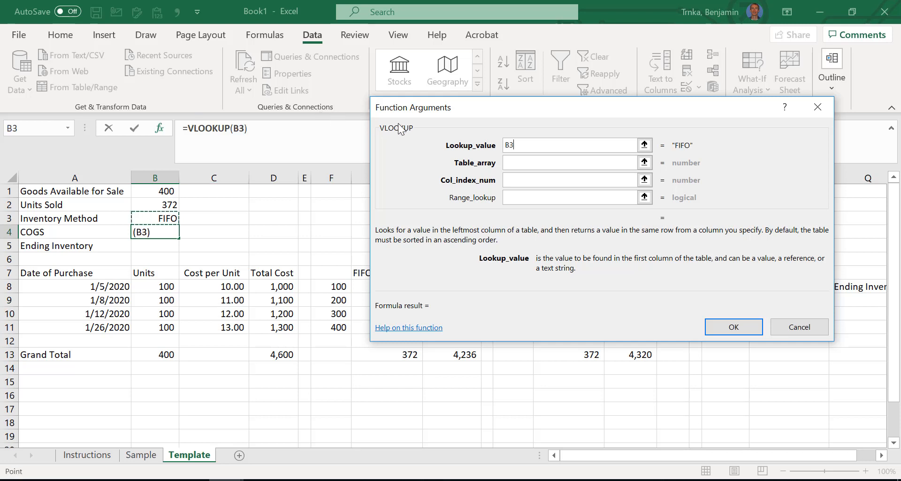
left_click_drag(494, 106, 239, 63)
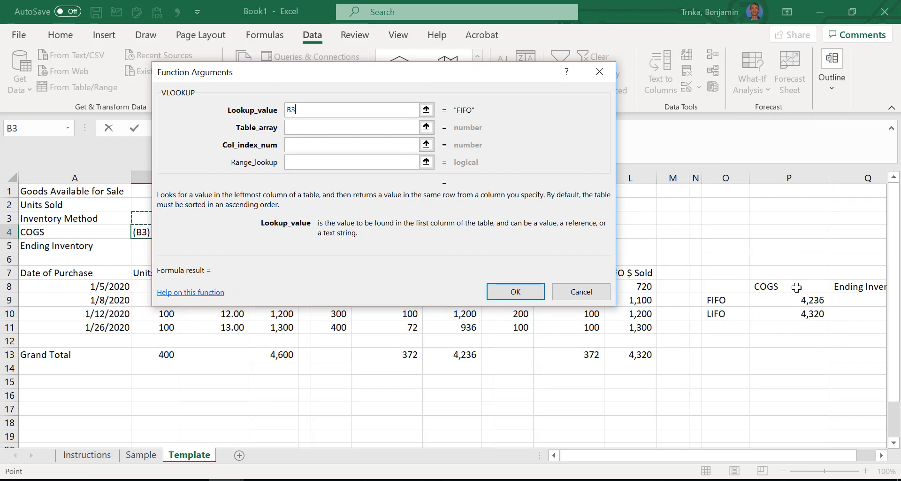
left_click_drag(735, 287, 786, 314)
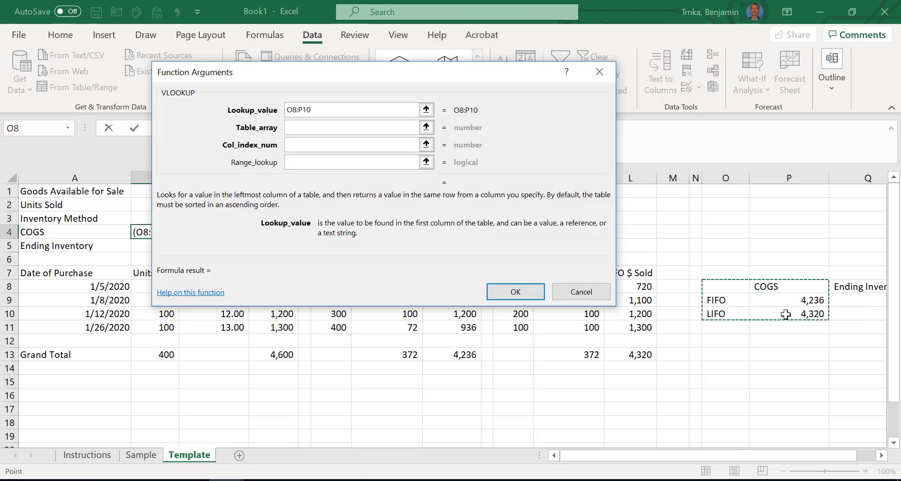
left_click(356, 131)
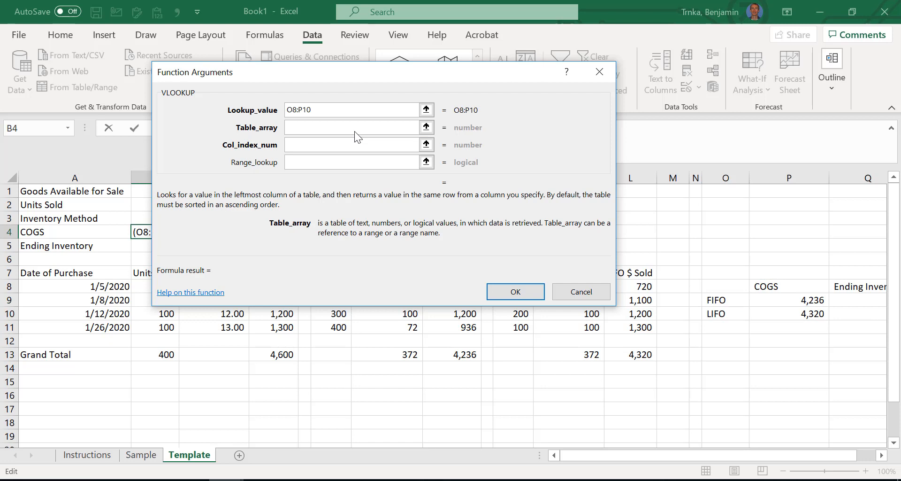
left_click(318, 113)
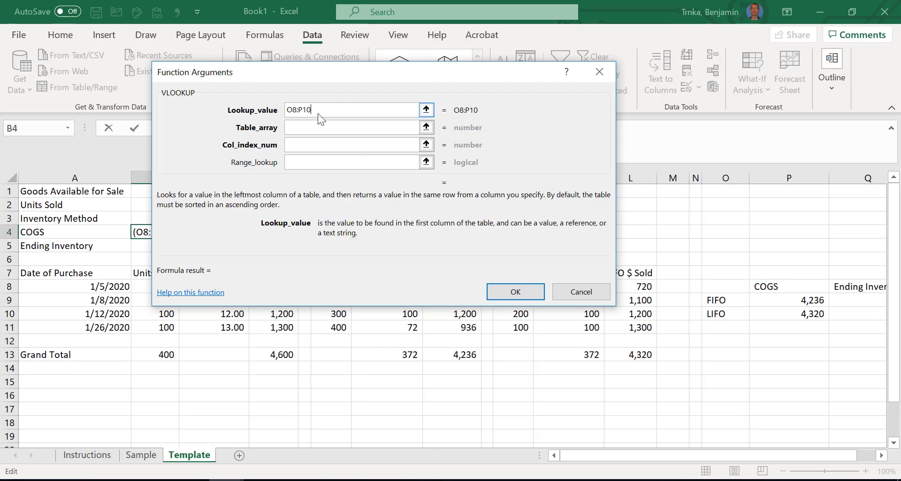
key("BackSpace")
key("BackSpace")
key("BackSpace")
key("BackSpace")
key("BackSpace")
key("BackSpace")
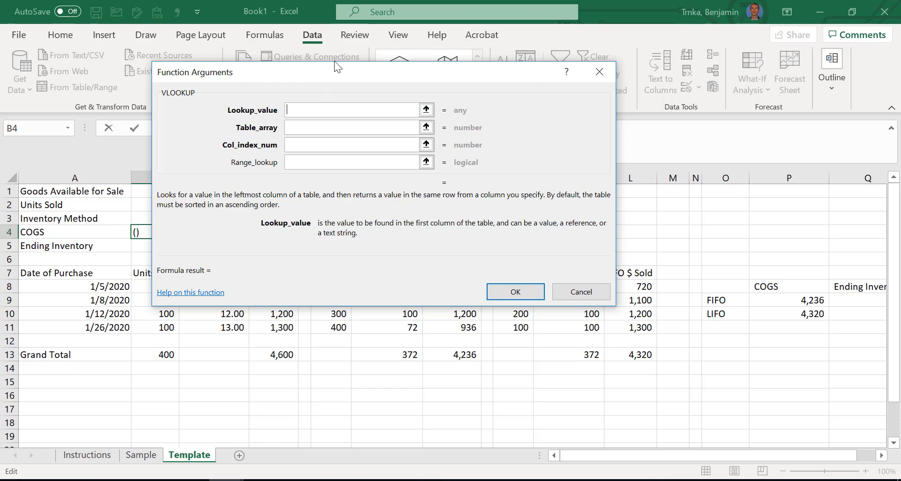
Set the COGS VLOOKUP's lookup value to the inventory method cell B3 and its table array to O9:P10.
left_click_drag(337, 66, 399, 73)
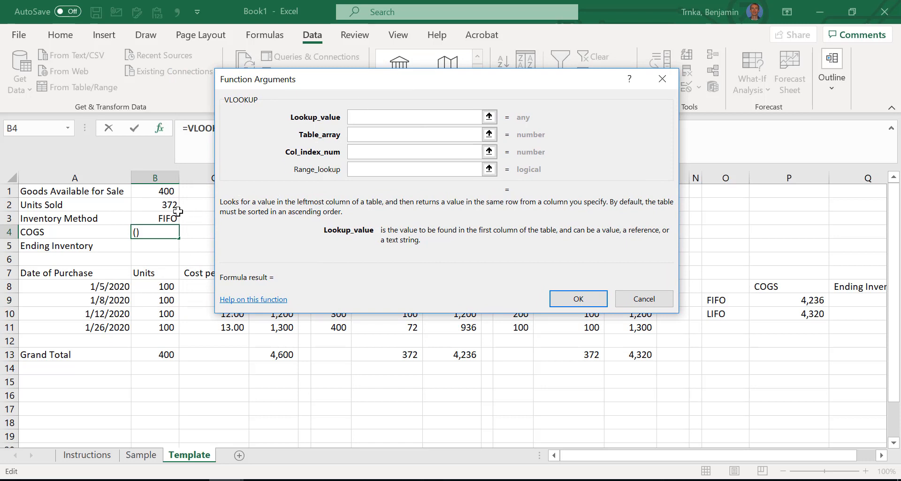
left_click(165, 217)
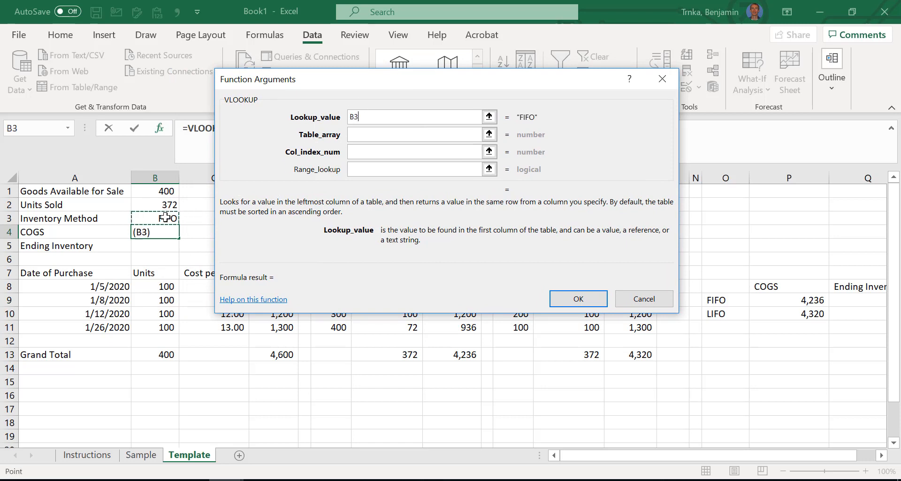
left_click(368, 135)
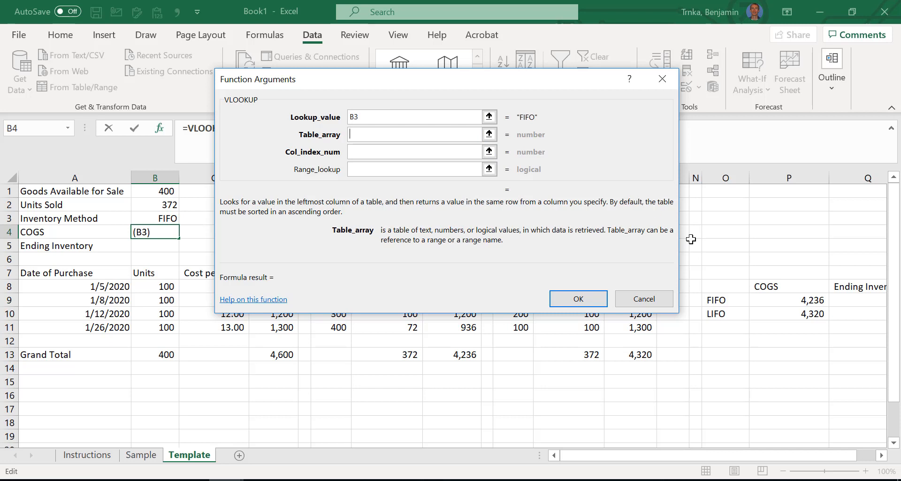
left_click(716, 283)
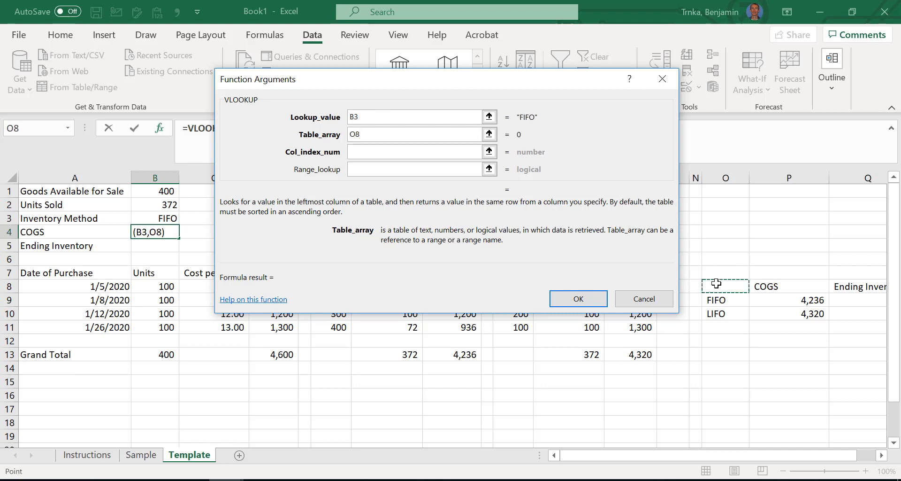
left_click_drag(724, 300, 783, 313)
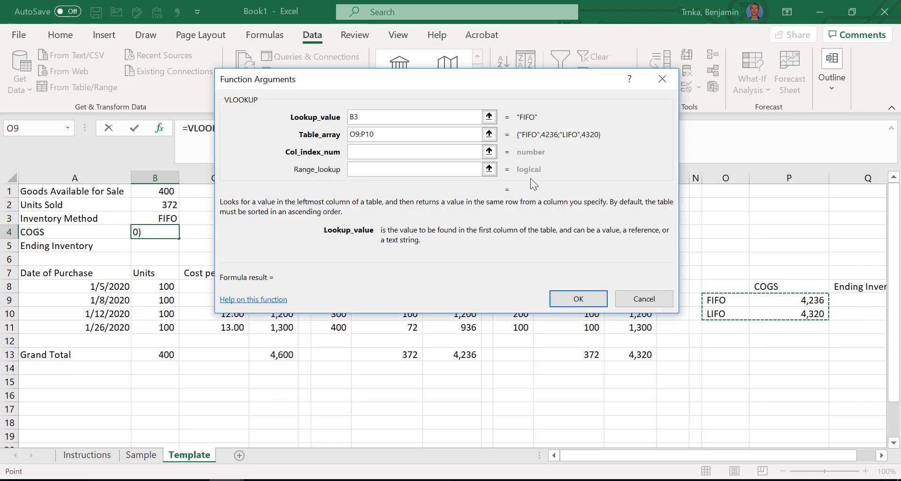
Complete the COGS VLOOKUP with column index 2 and range lookup FALSE.
left_click(409, 153)
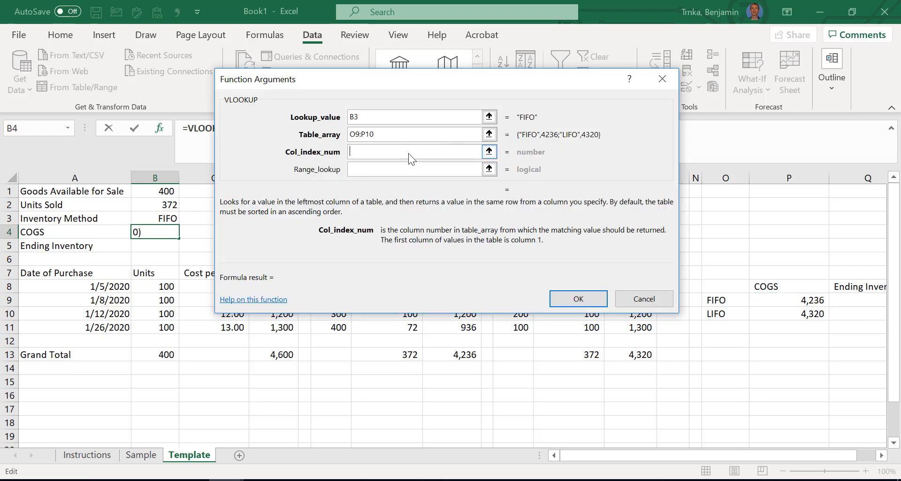
type("2")
key("Tab")
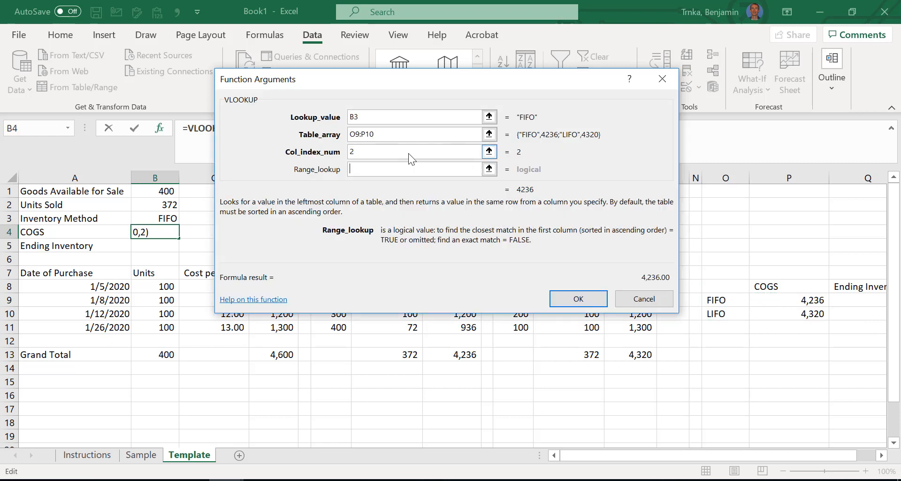
type("FALSE")
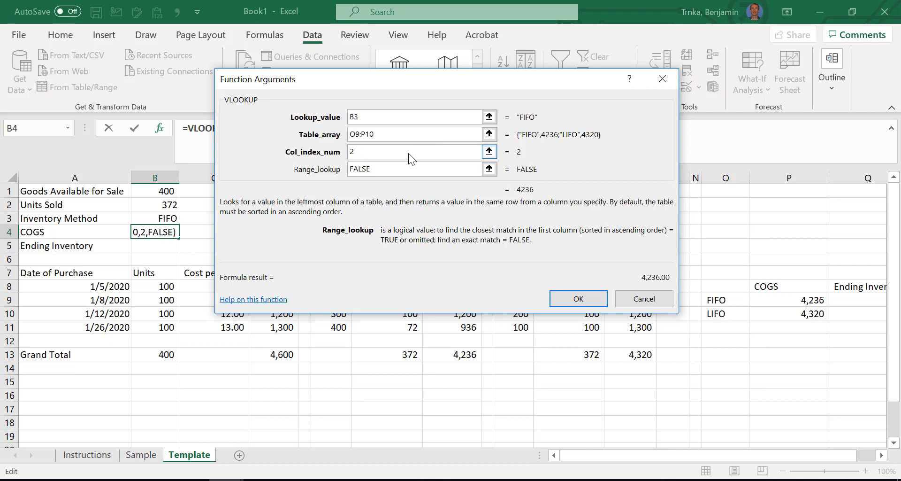
left_click(580, 299)
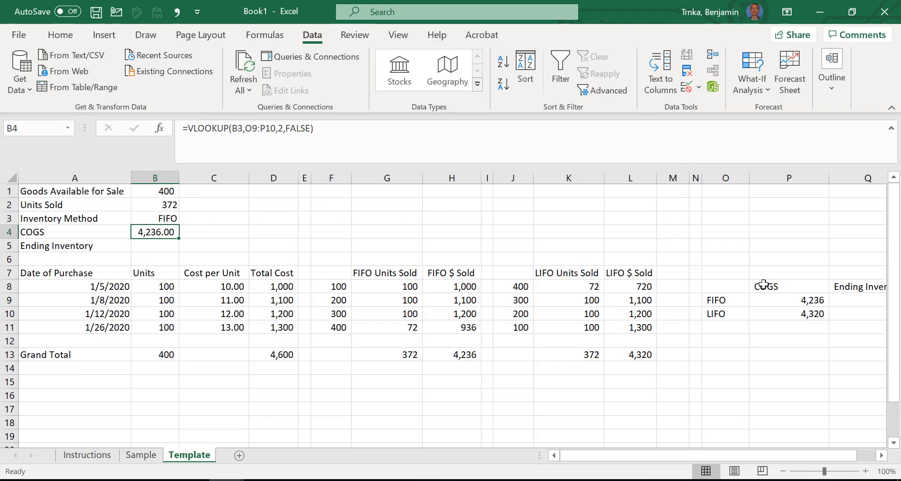
Switch the Inventory Method in B3 to LIFO.
left_click(162, 217)
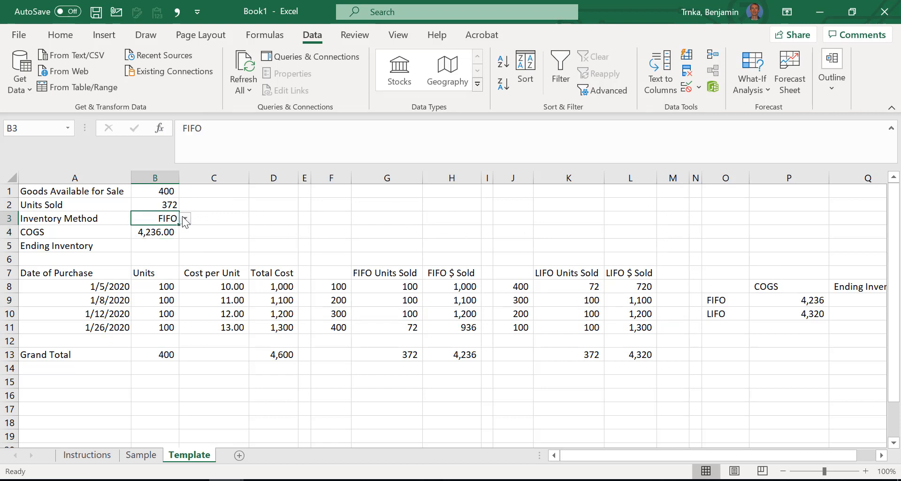
left_click(186, 221)
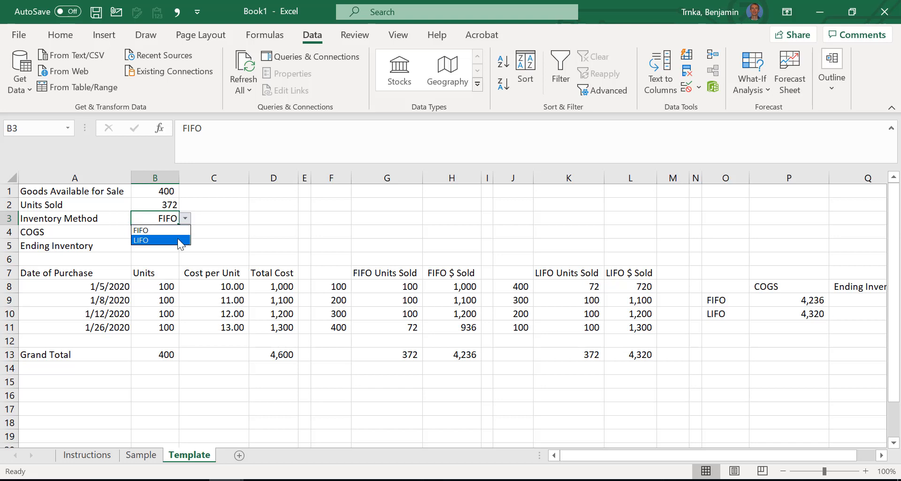
left_click(178, 238)
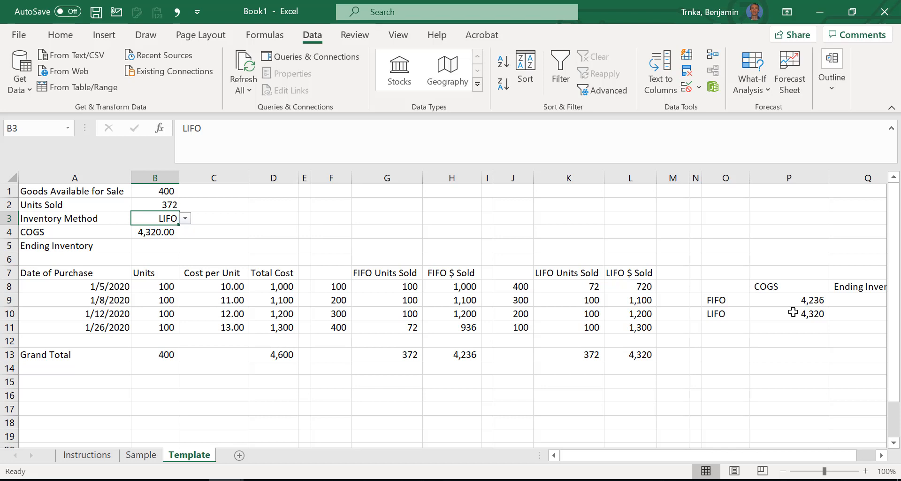
Begin a VLOOKUP formula in the Ending Inventory cell B5 with lookup value B3 and table array O9:Q10.
key("Down")
key("Down")
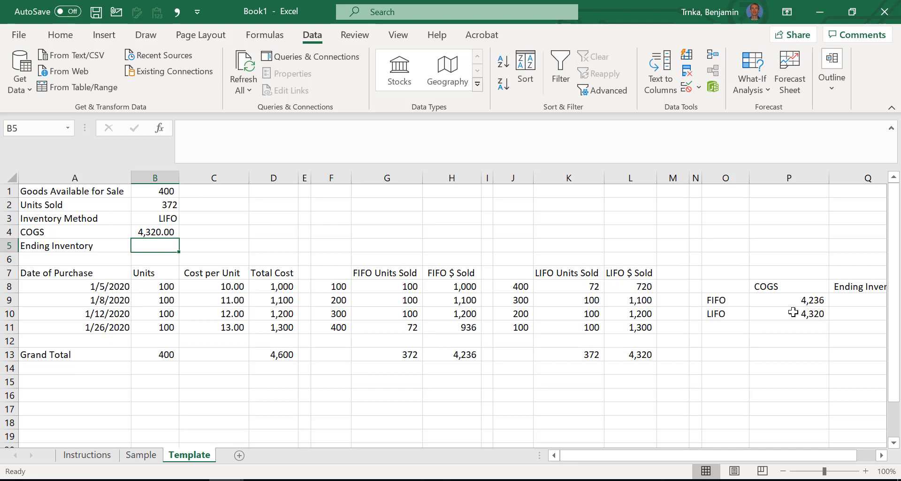
type("=VL")
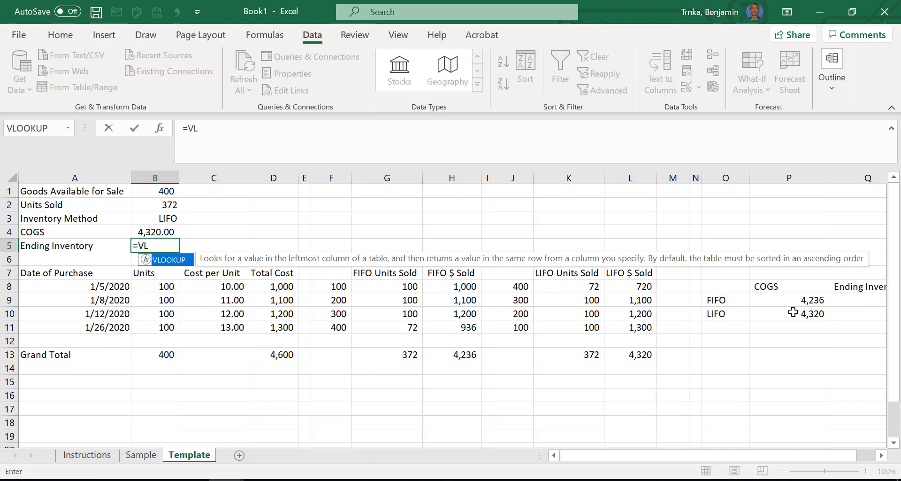
key("Tab")
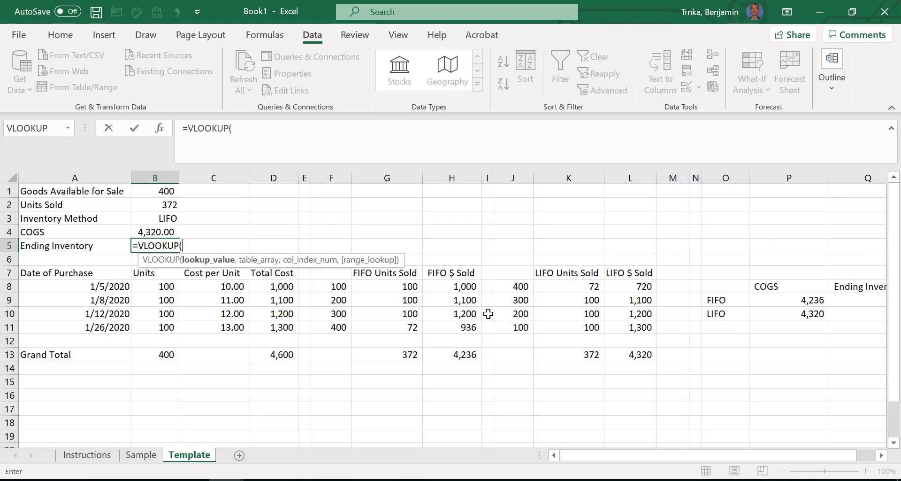
left_click(162, 217)
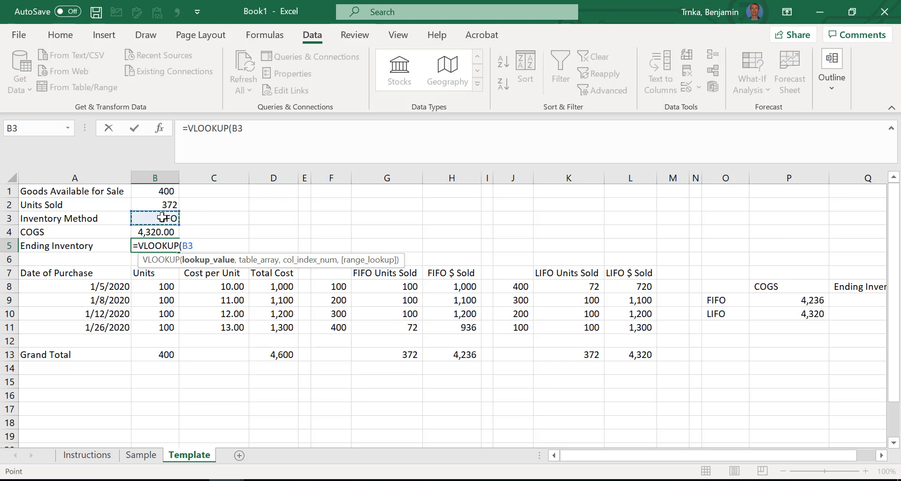
type(",")
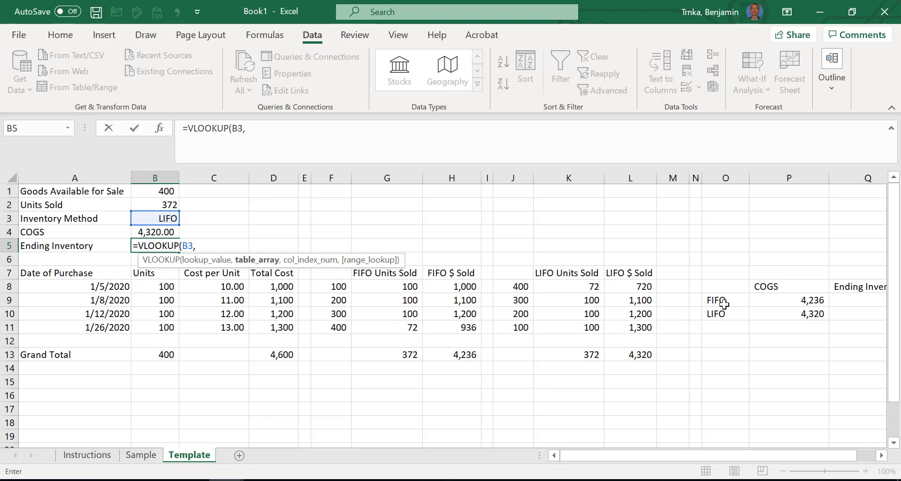
left_click_drag(724, 303, 767, 311)
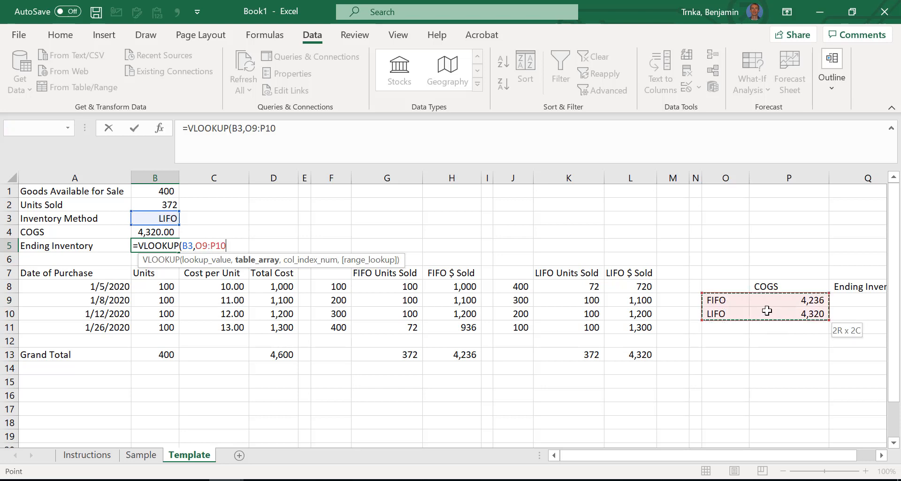
mouse_move(767, 310)
left_mouse_down()
mouse_move(888, 303)
mouse_move(816, 299)
mouse_move(771, 309)
left_mouse_up()
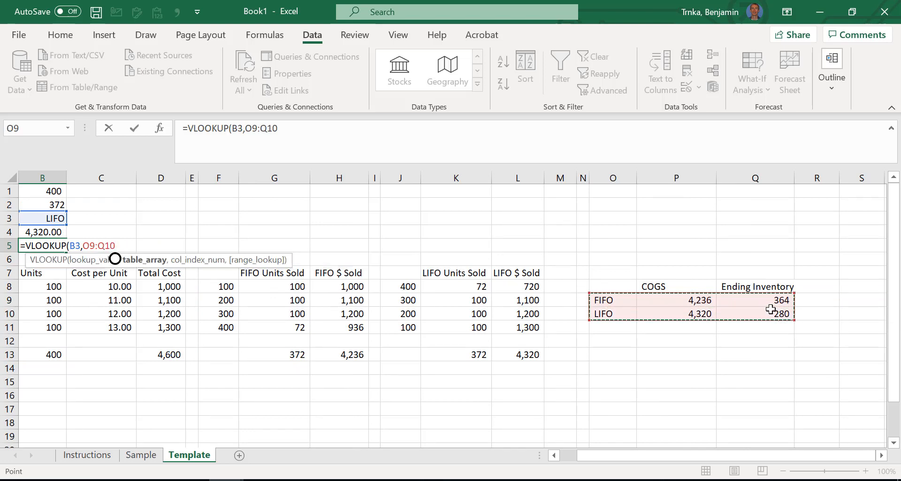
Complete the Ending Inventory formula with column index 3 and an exact match of FALSE.
type(",")
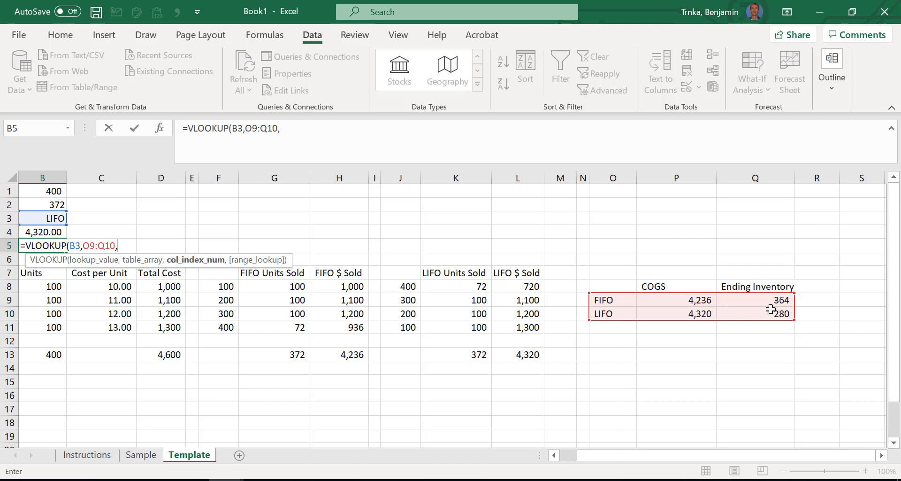
type("3")
type(",F")
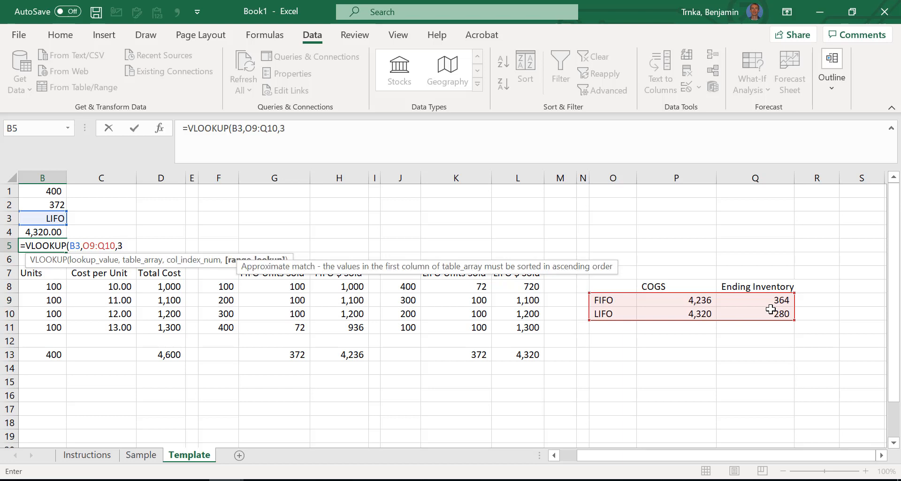
type("ALSE")
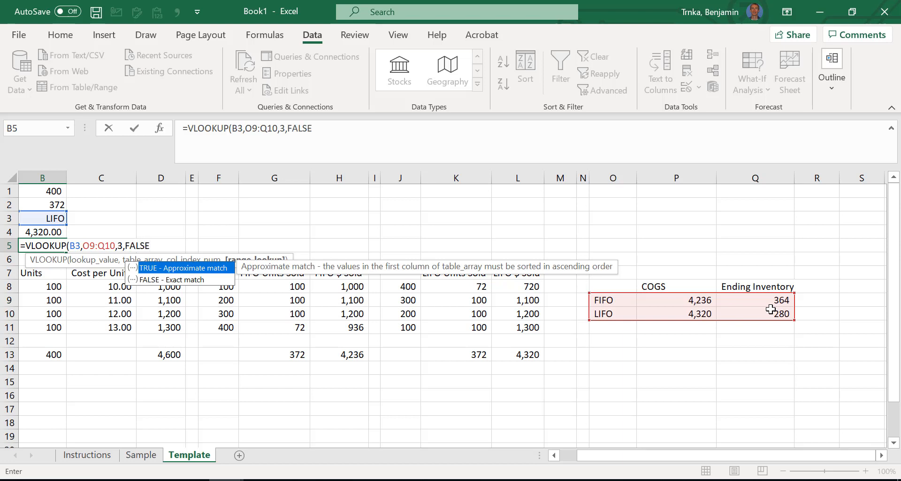
type(")")
key("Return")
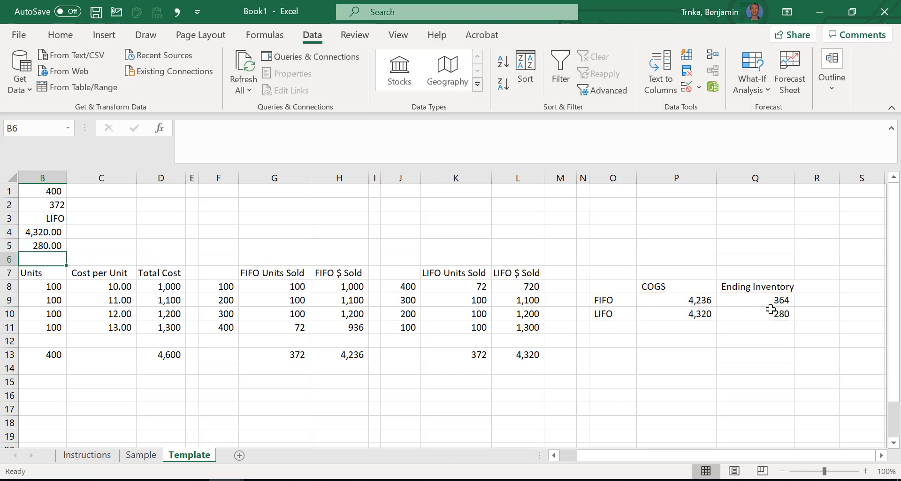
Set Units Sold in B2 to 10.
key("Left")
key("Right")
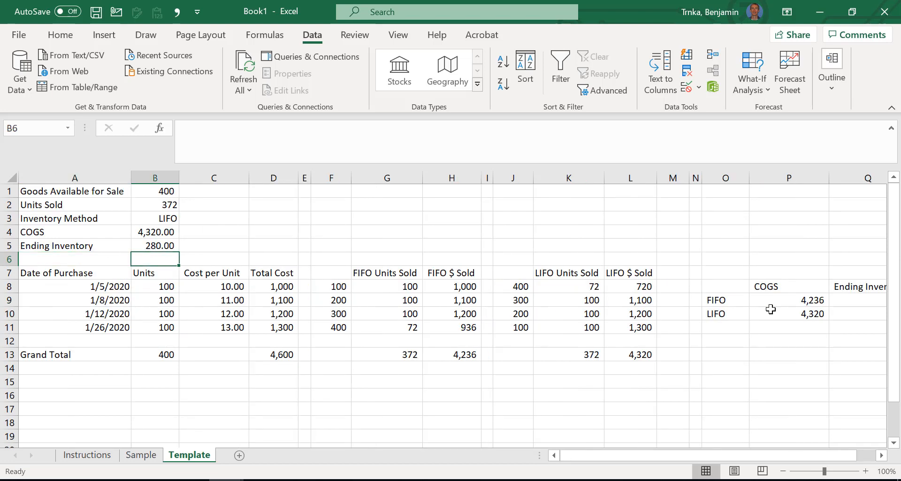
key("Up")
key("Up")
key("Up")
key("Up")
key("Up")
key("Down")
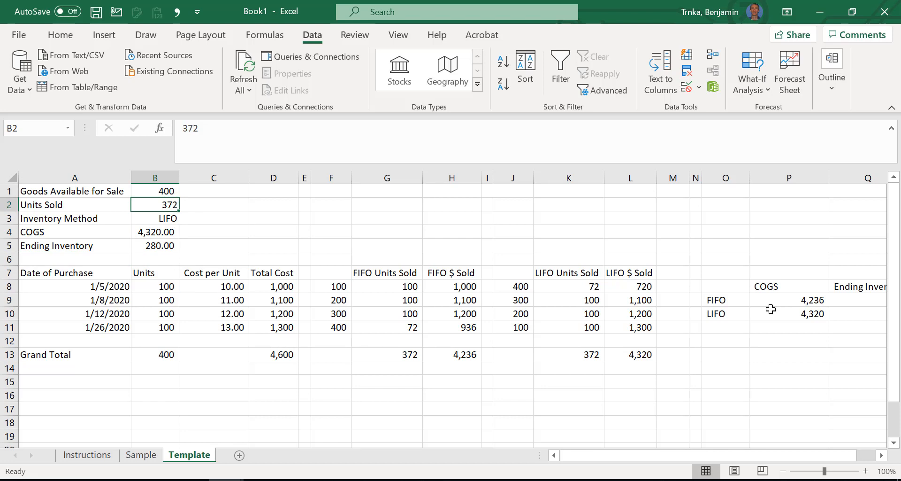
type("10")
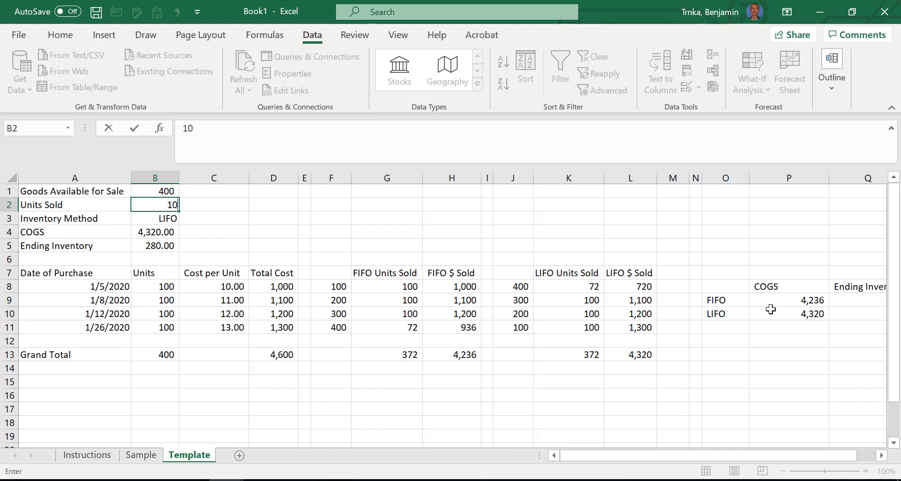
key("Return")
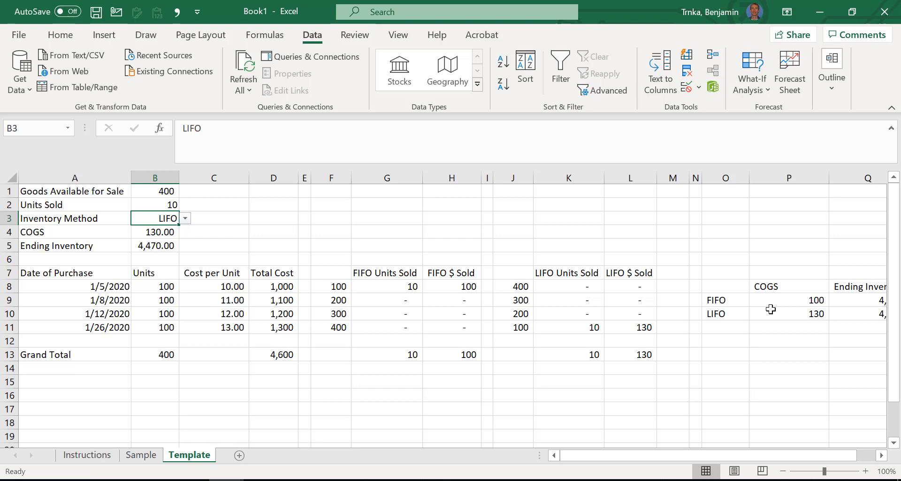
key("Up")
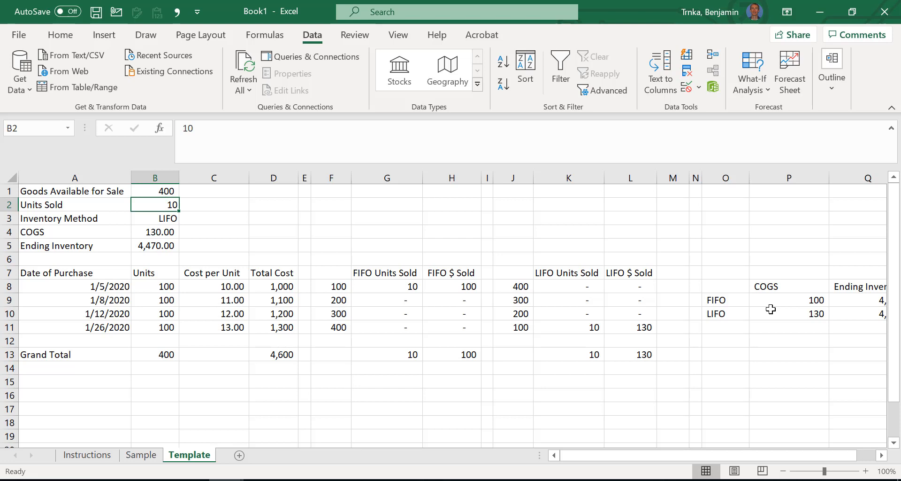
type("=RAND")
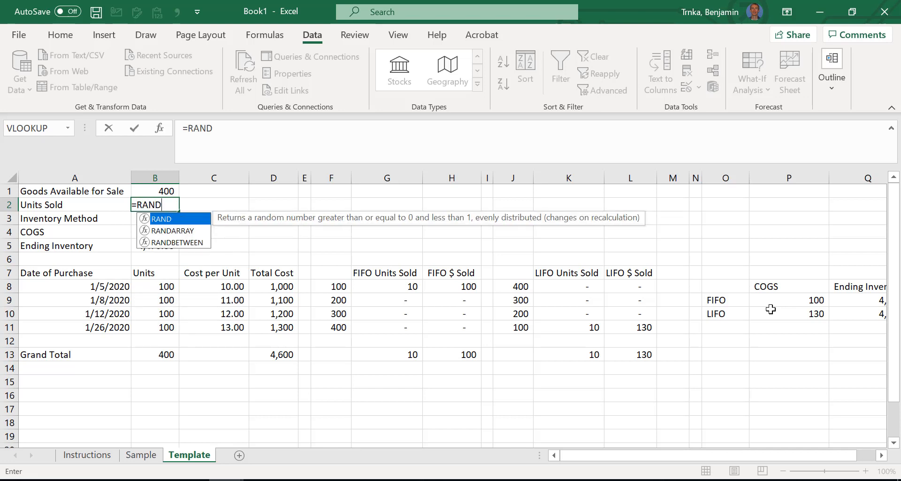
type("BET")
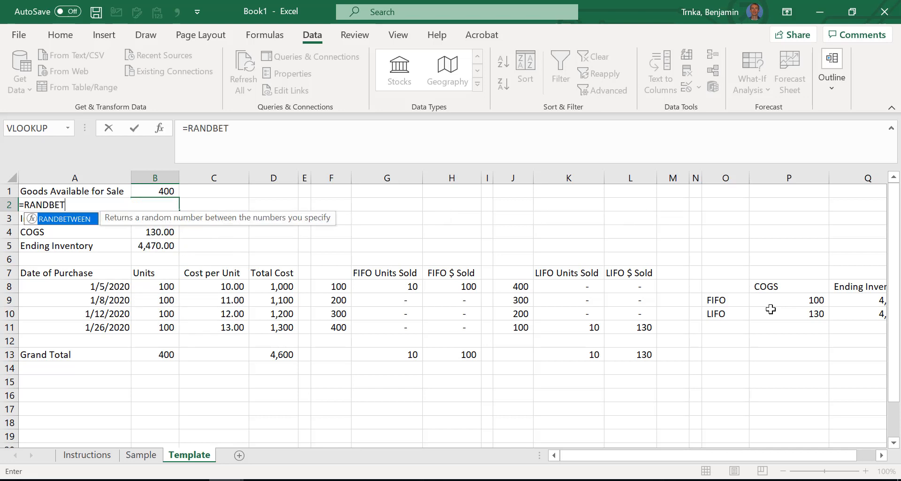
type("WWEN")
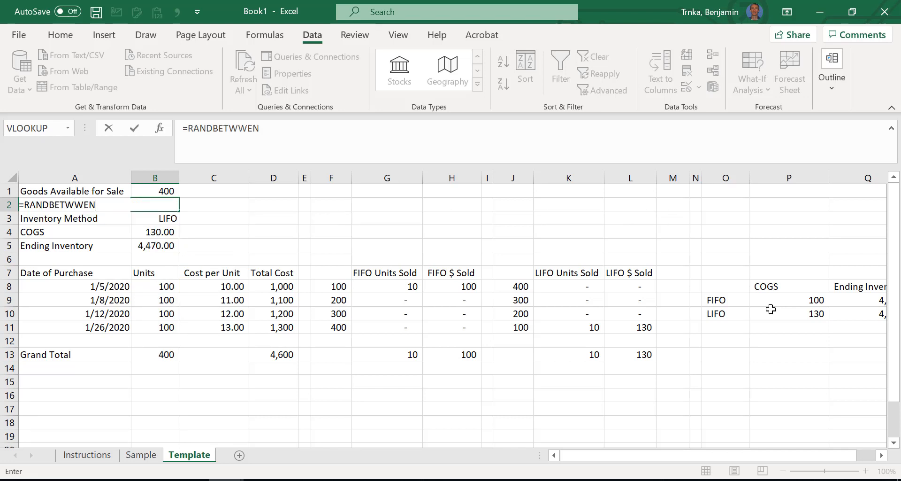
key("Escape")
Enter the formula =RANDBETWEEN(0,400) in the Units Sold cell B2.
type("=RAND")
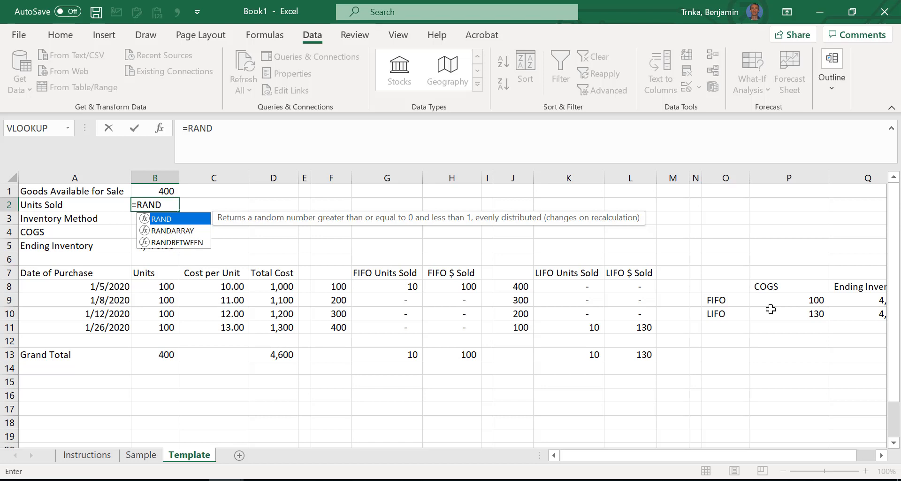
key("Down")
key("Down")
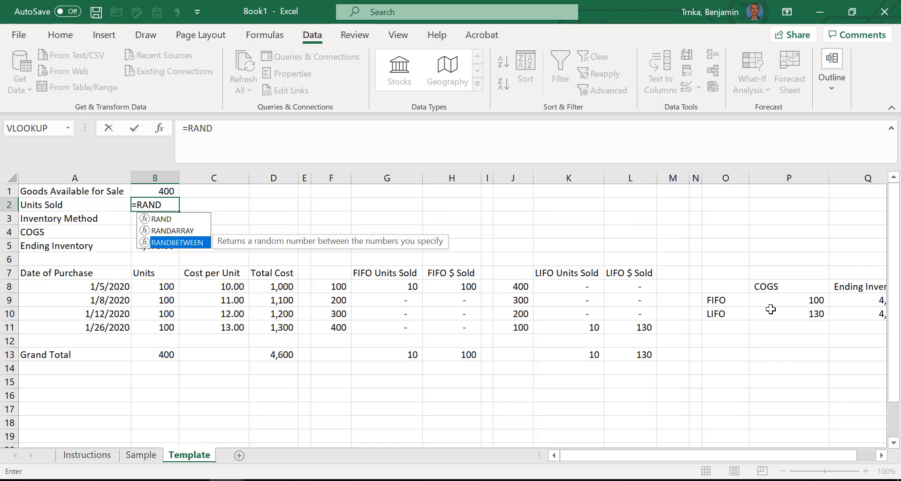
key("Tab")
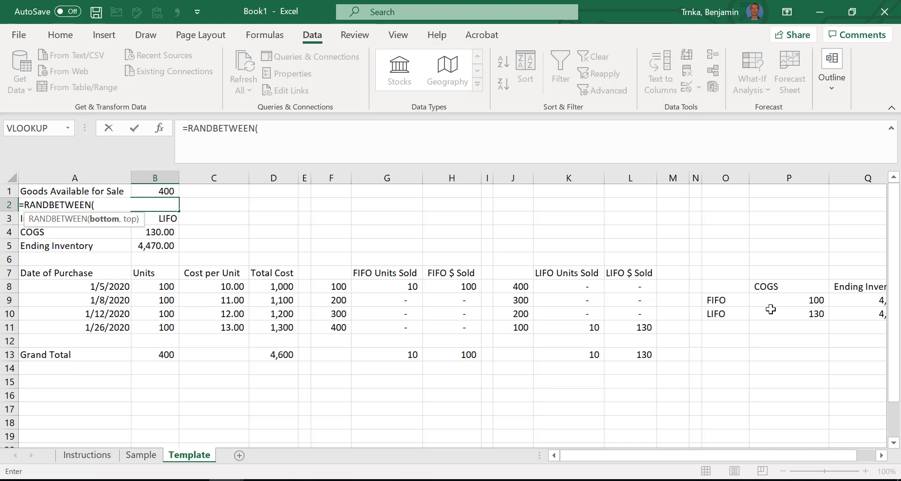
type("0,40")
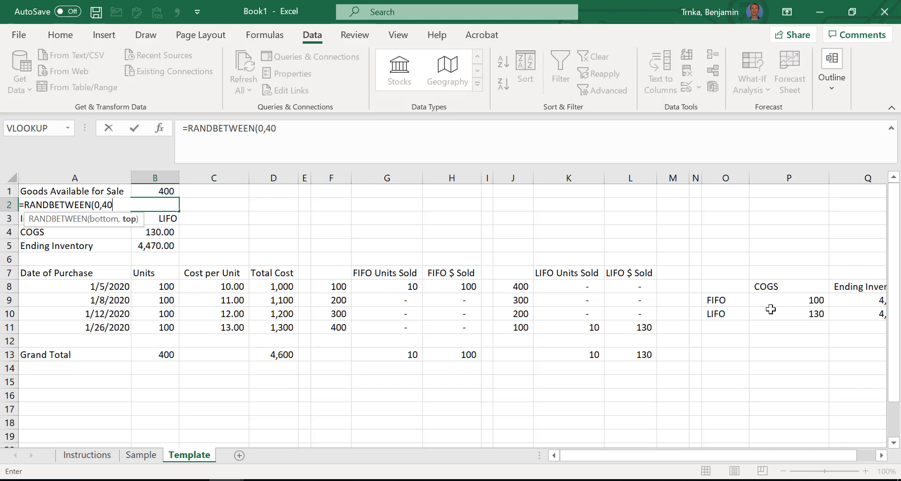
type("0)")
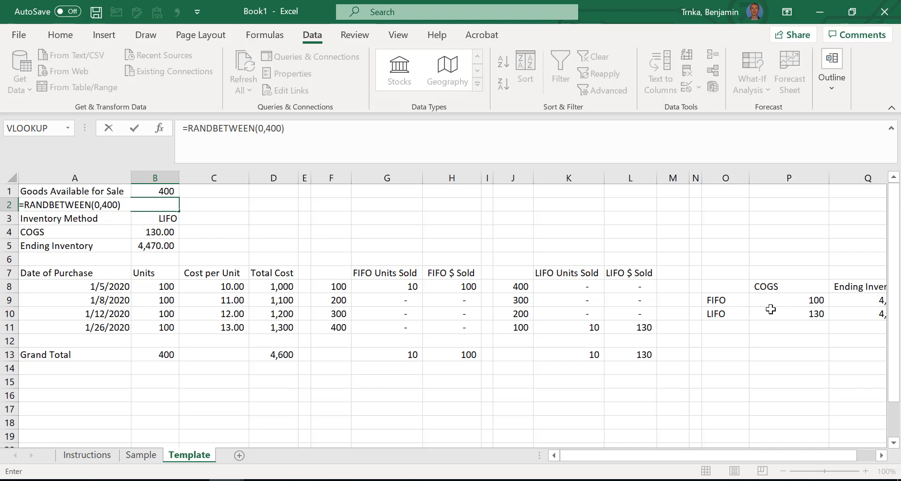
key("Return")
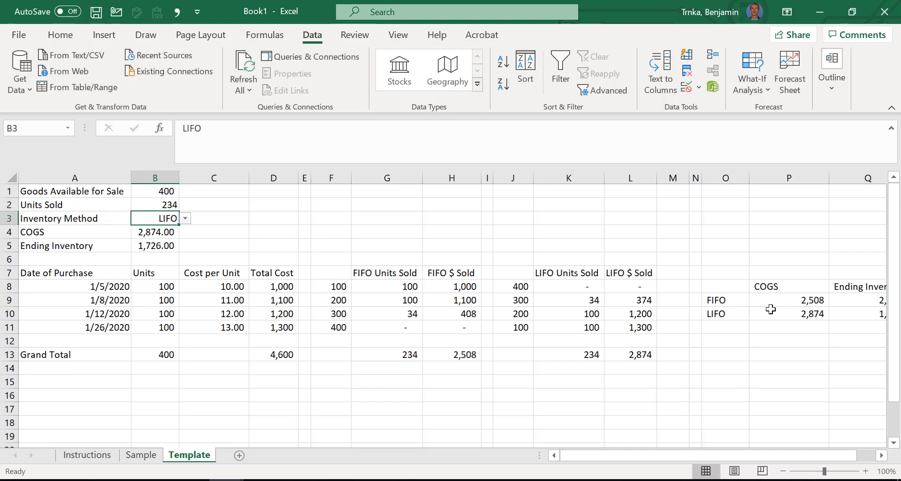
Switch the Inventory Method in B3 to FIFO.
key("Up")
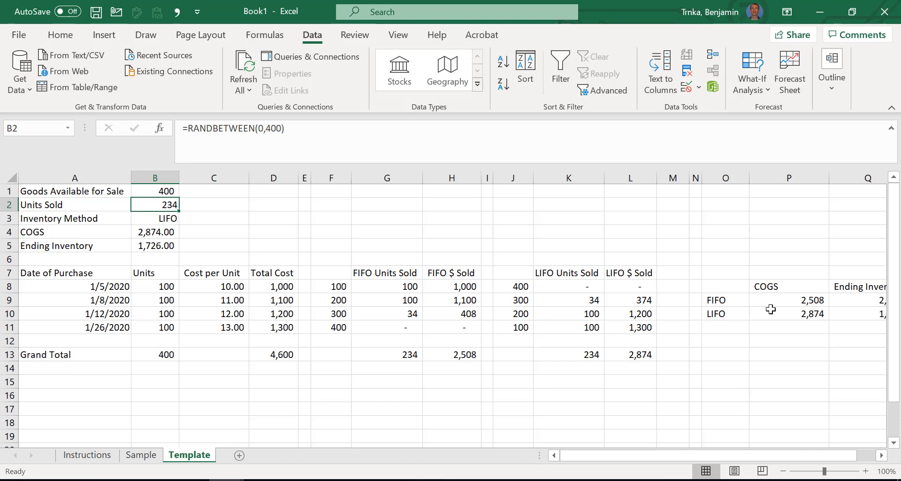
key("Down")
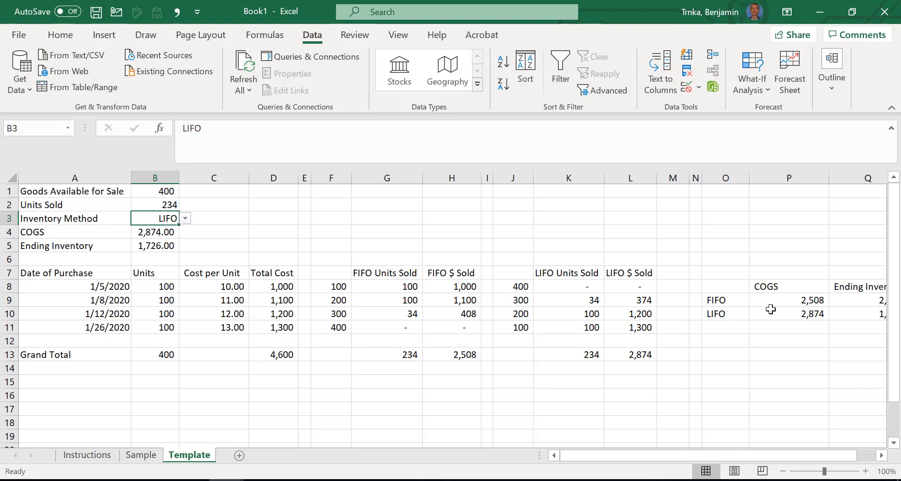
type("FIFO")
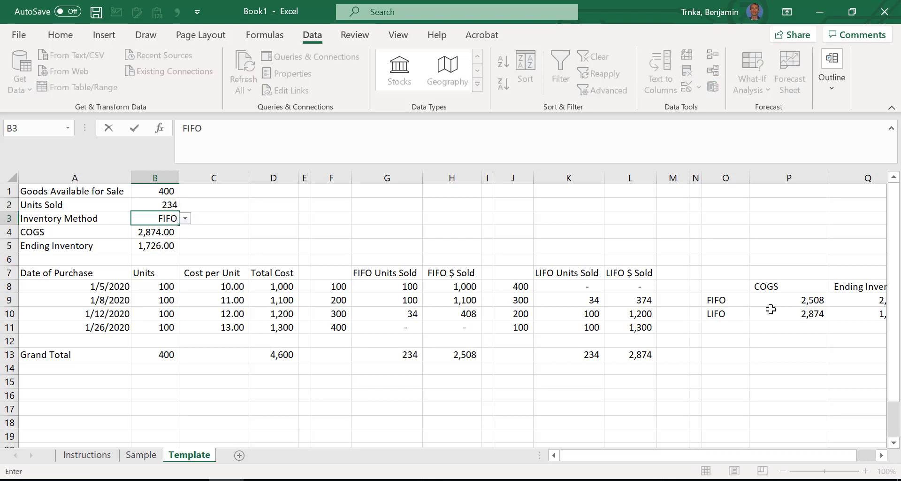
key("Return")
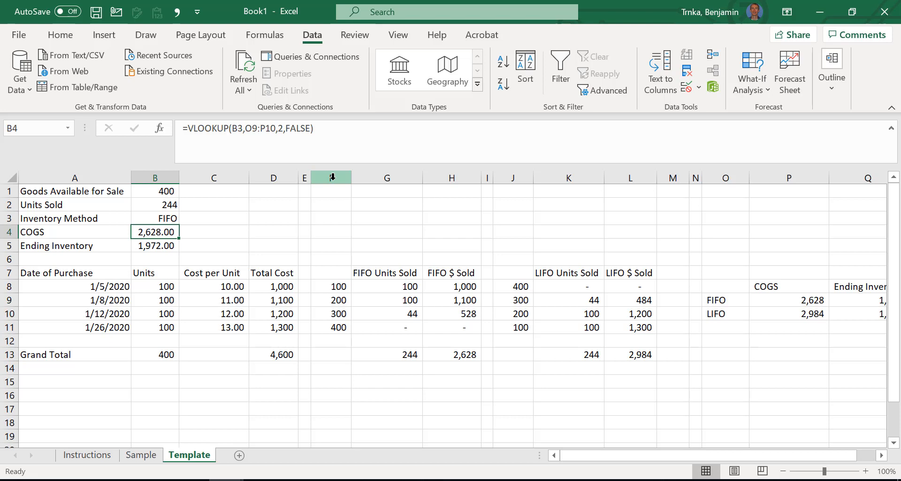
Hide the supporting calculation columns F through Q on the Template sheet.
left_click_drag(332, 176, 750, 180)
key("shift+Right")
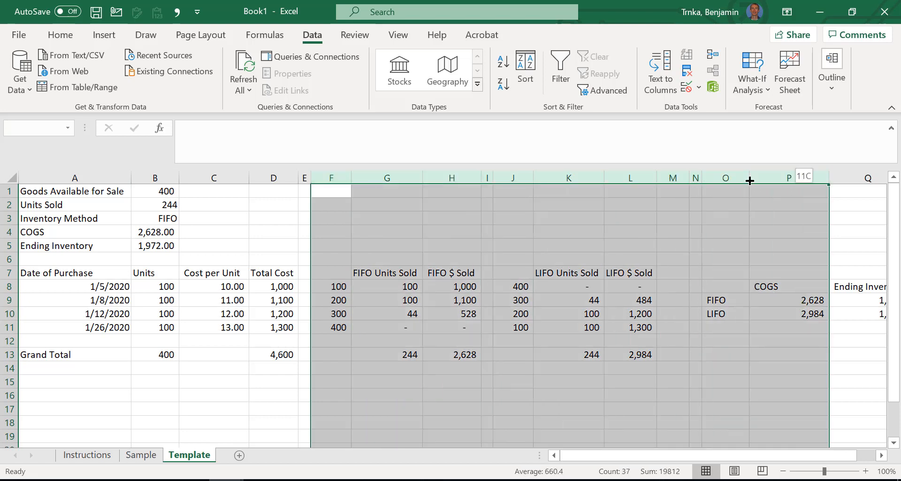
key("shift+Right")
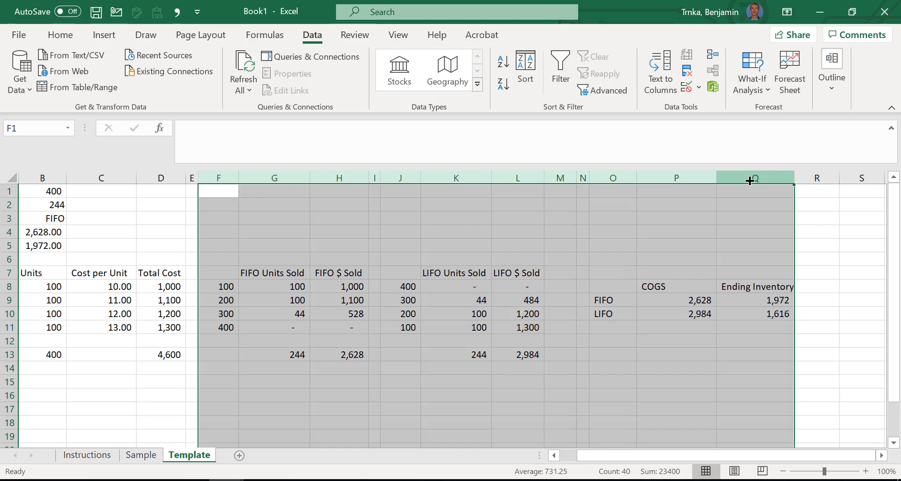
key("ctrl+0")
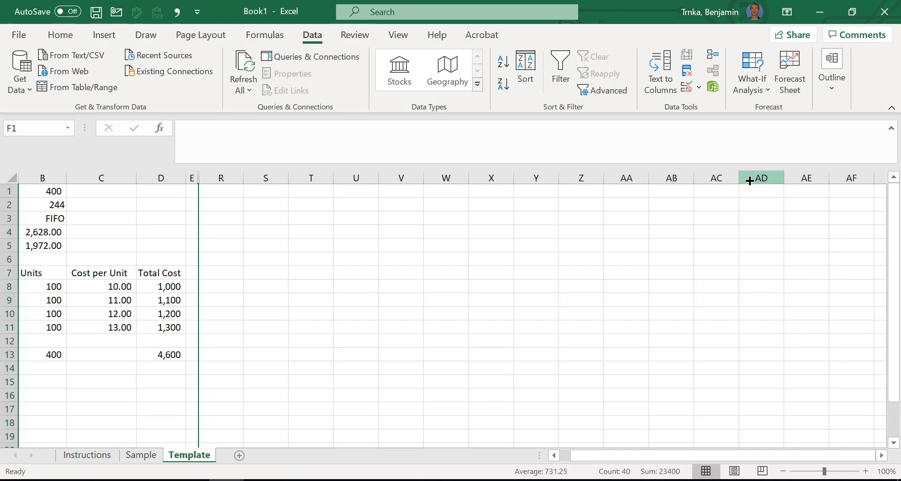
key("Left")
key("Left")
key("Left")
key("Left")
key("Left")
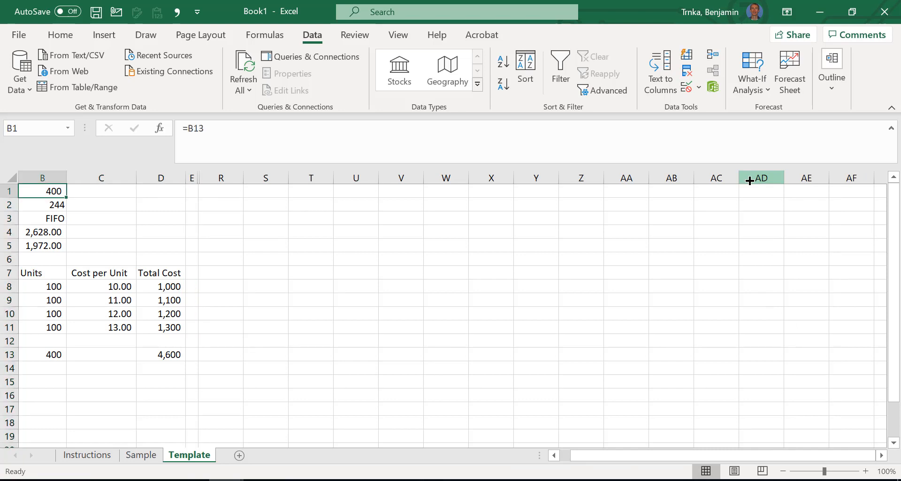
Try hiding the Total Cost column D and undo it.
key("Right")
key("Right")
key("Right")
key("Down")
key("Down")
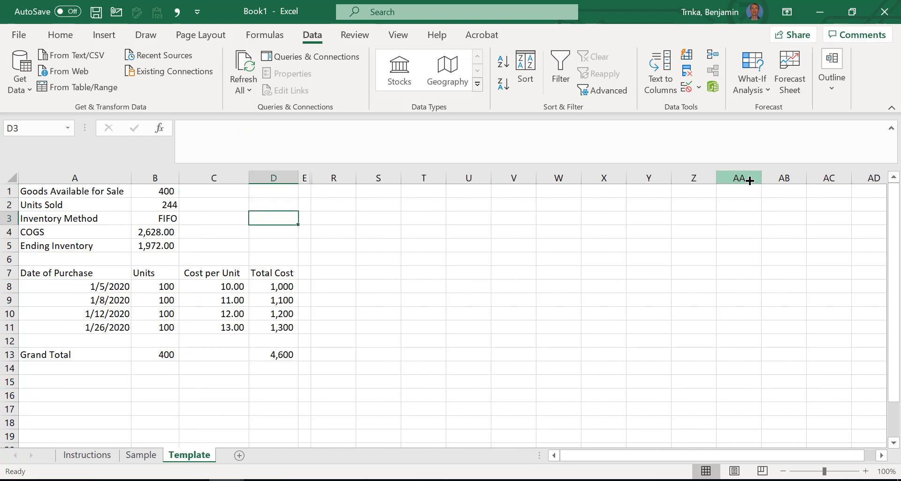
key("ctrl+0")
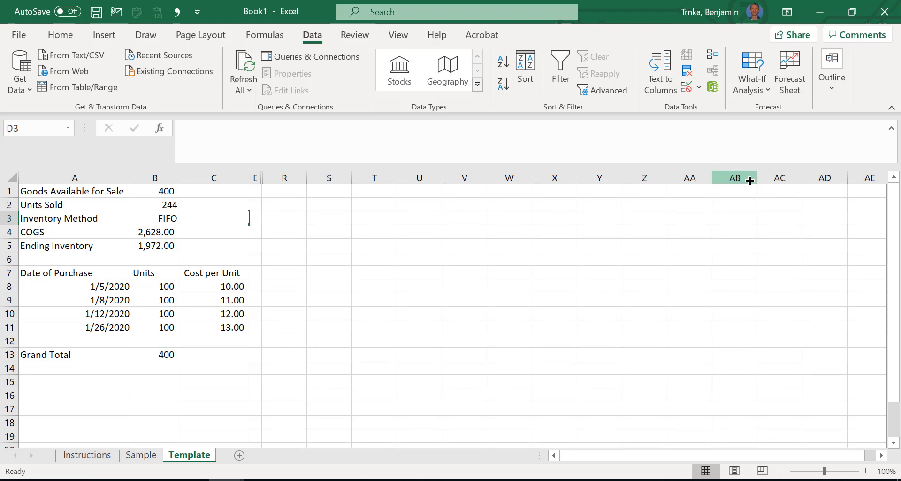
key("ctrl+z")
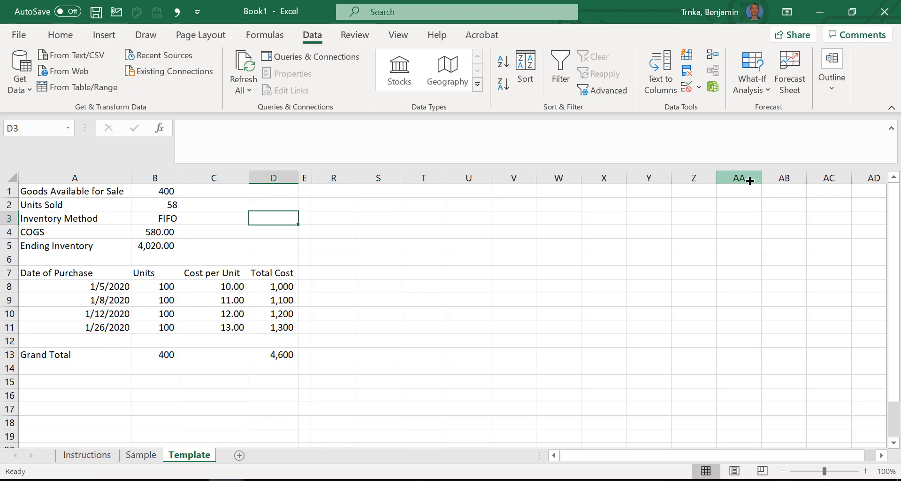
Hide rows 7 through 14, which hold the purchase table and its grand total.
key("Down")
key("Down")
key("Down")
key("Down")
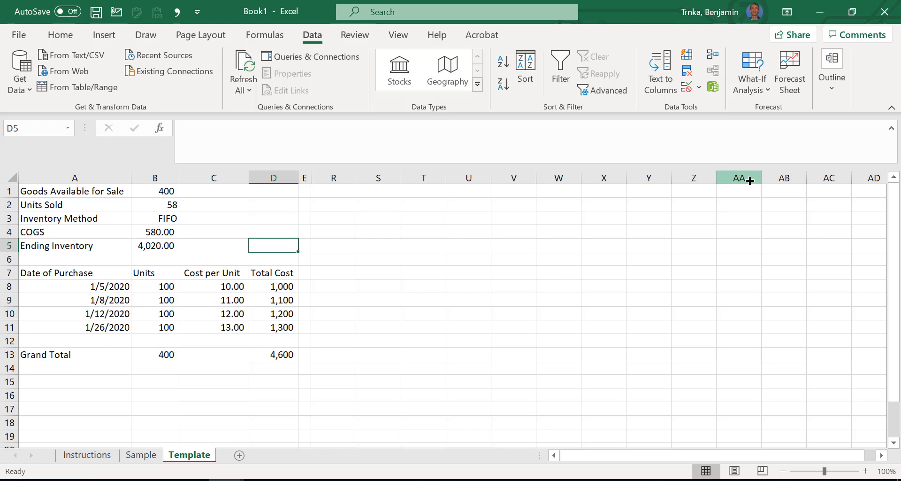
key("shift+Down")
key("shift+Down")
key("shift+Down")
key("shift+Down")
key("shift+Down")
key("shift+Down")
key("shift+Down")
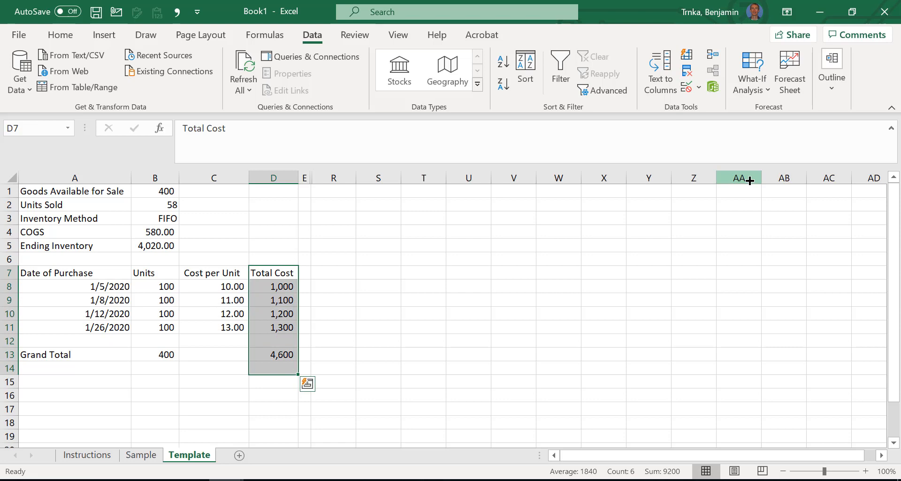
key("ctrl+9")
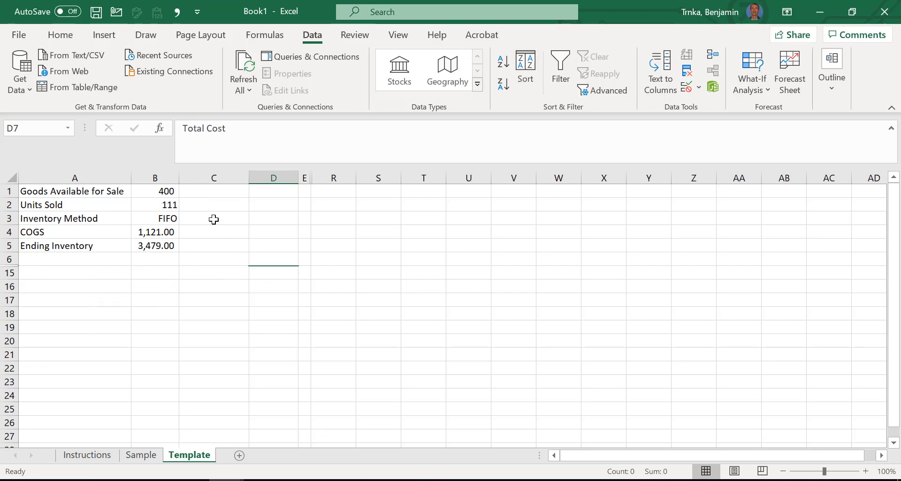
Replace the random formula in the Units Sold cell B2 with the value 50.
left_click(162, 202)
type("50")
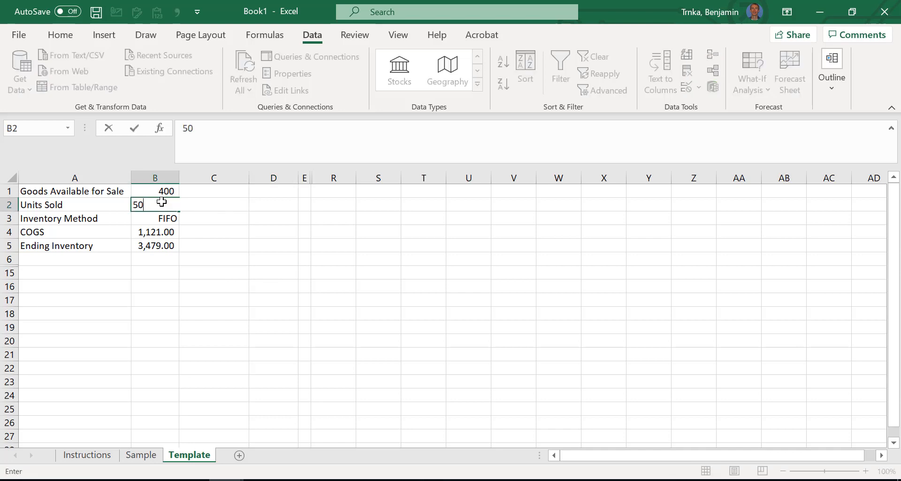
key("Return")
key("Down")
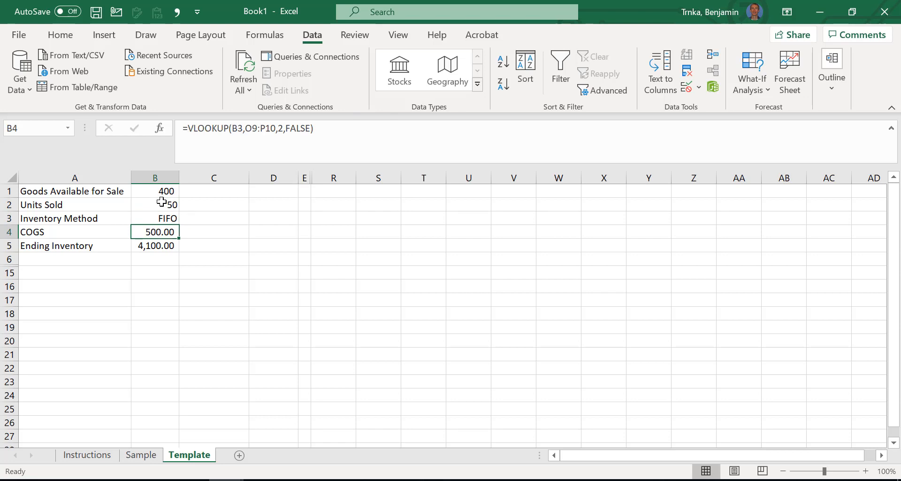
Go back to the Instructions sheet to review the goals and shortcut table.
key("Left")
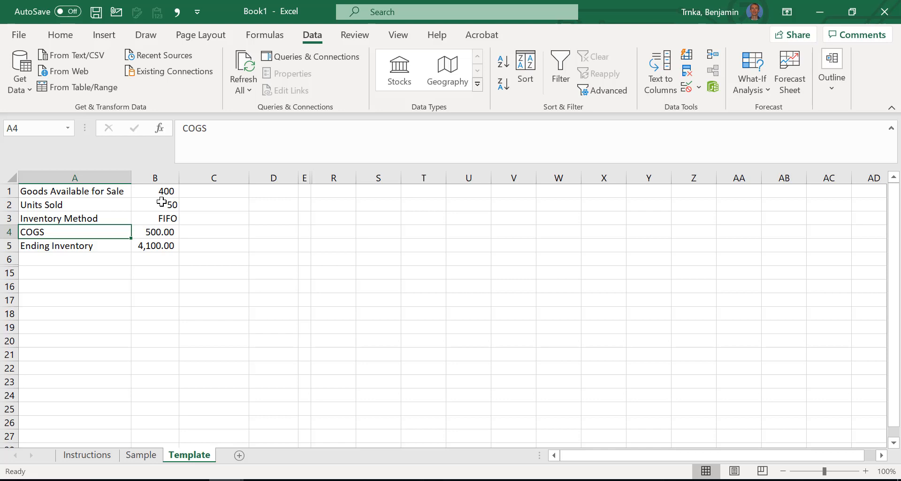
key("ctrl+Page_Up")
key("ctrl+Page_Up")
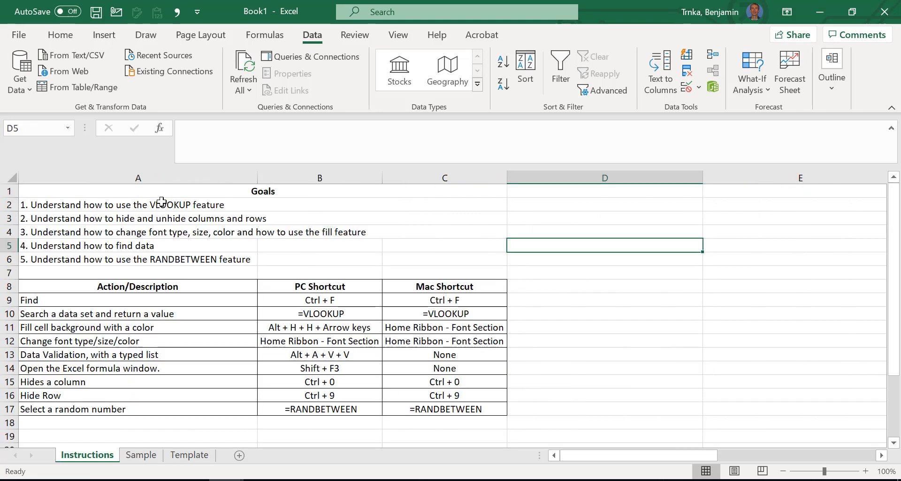